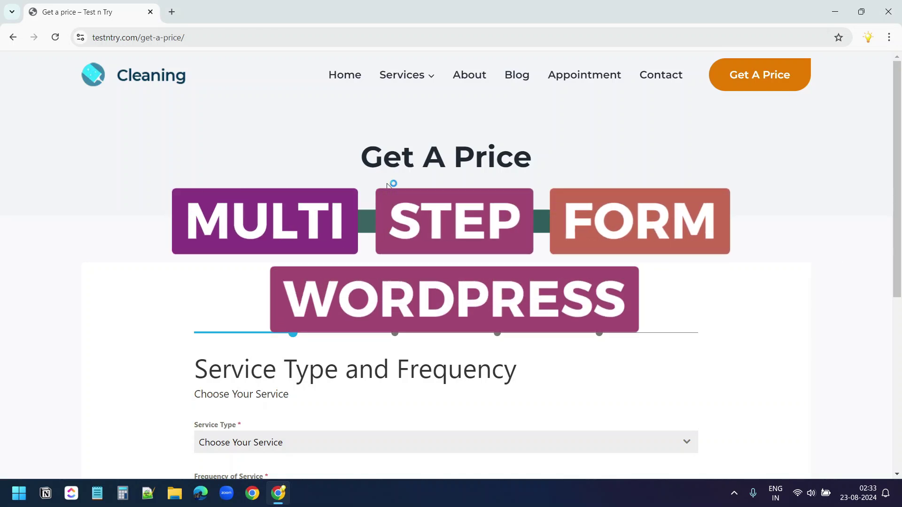
# Select Deep Cleaning with Weekly frequency and continue to Property Details
pyautogui.scroll(-4, 388, 186)
pyautogui.click(317, 254)
pyautogui.click(235, 329)
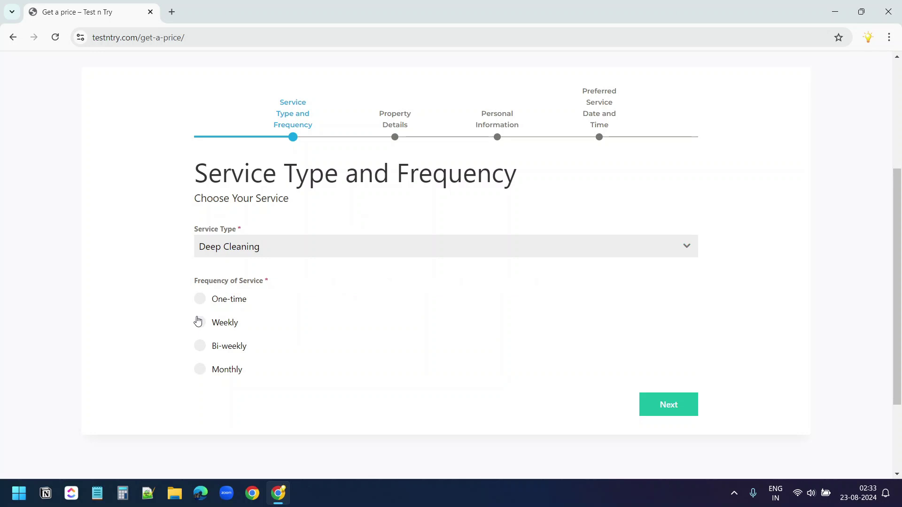
pyautogui.click(200, 322)
# Enter 2 rooms, 1.5 bathrooms and 890 square feet
pyautogui.click(648, 402)
pyautogui.click(253, 319)
pyautogui.write('2')
pyautogui.click(238, 377)
pyautogui.write('1.5')
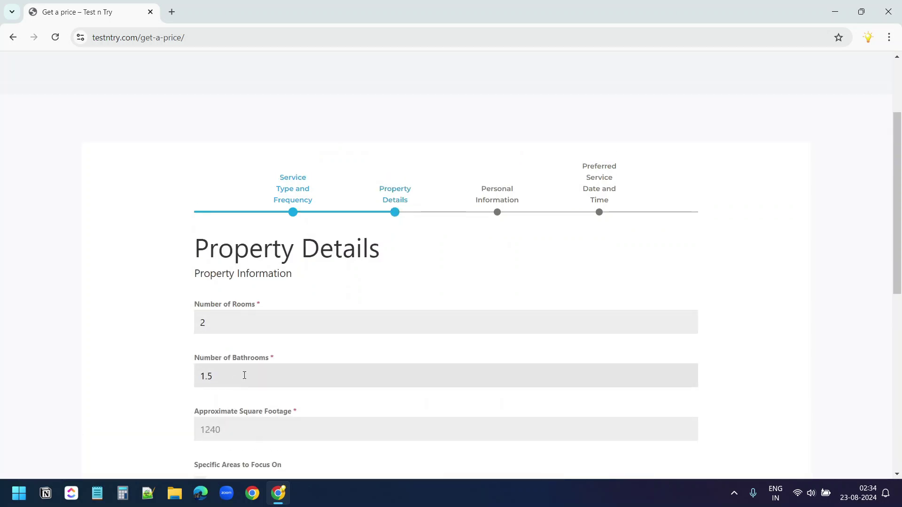
pyautogui.scroll(-2, 235, 353)
pyautogui.click(234, 330)
pyautogui.write('890')
# Tick Bathrooms as a focus area and add the instruction 'Use eco-friendly products'
pyautogui.scroll(-2, 248, 324)
pyautogui.click(200, 214)
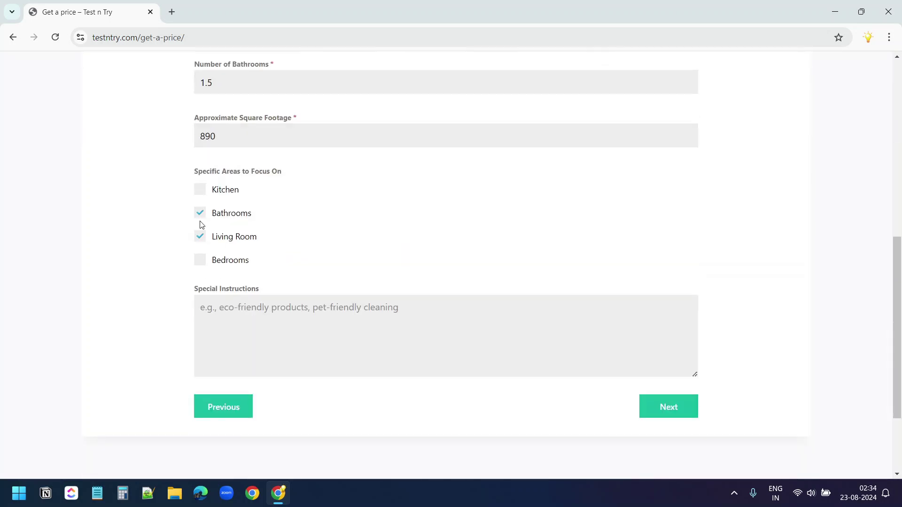
pyautogui.click(289, 335)
pyautogui.write('Use eco-friendly products')
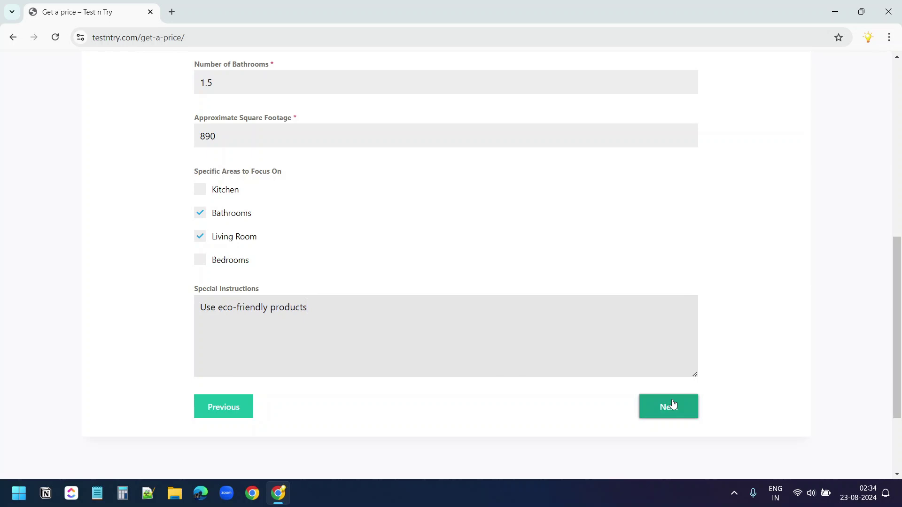
# On the Personal Information step, enter the contact's name, e-mail address and phone number
pyautogui.click(665, 405)
pyautogui.click(314, 323)
pyautogui.write('John Doe')
pyautogui.press('Tab')
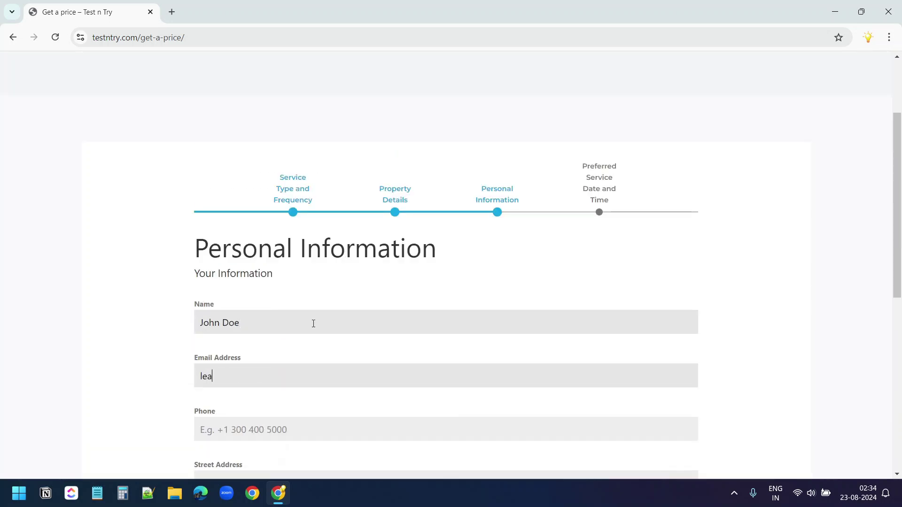
pyautogui.press('Tab')
pyautogui.write('1234567890')
# Fill in the contact's street address fields
pyautogui.scroll(-2, 282, 353)
pyautogui.click(260, 381)
pyautogui.write('123')
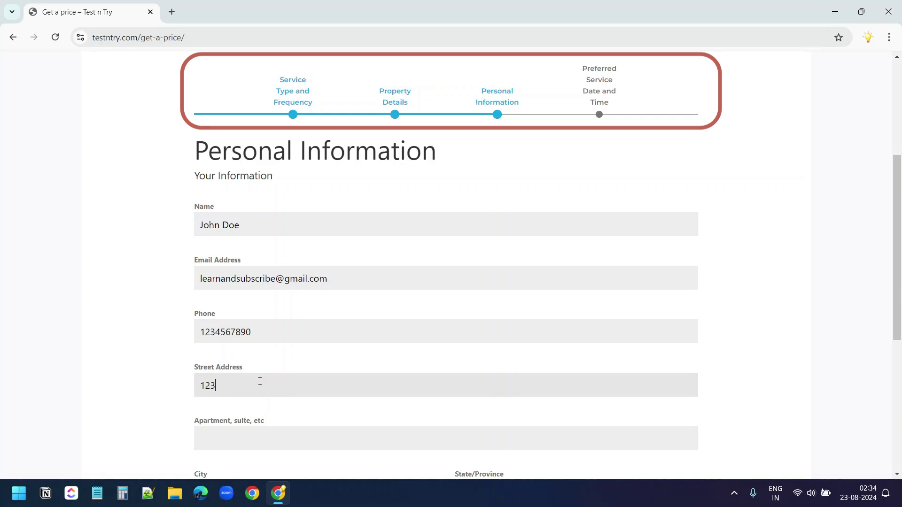
pyautogui.write('Demo S')
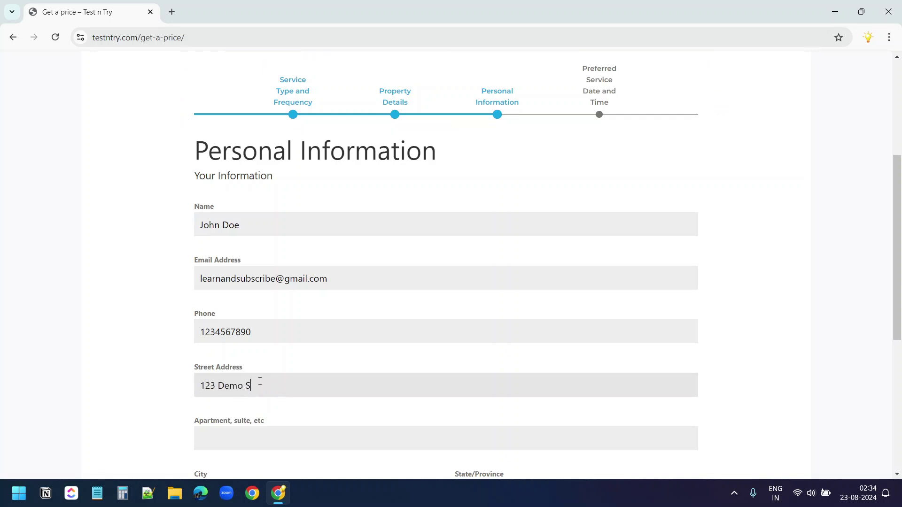
pyautogui.write('treet')
pyautogui.press('Tab')
pyautogui.scroll(-2, 258, 383)
# Finish the address, advance to Date and Time, and review Property Details
pyautogui.write('Demo')
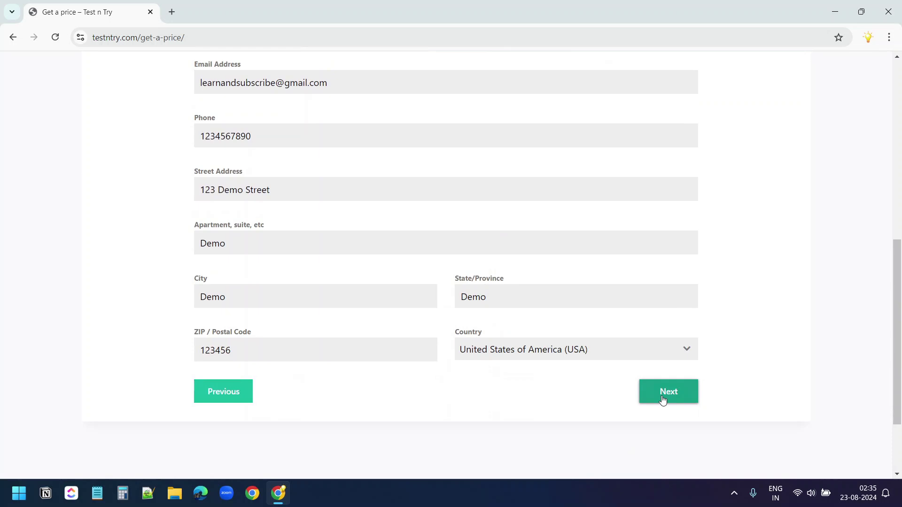
pyautogui.click(662, 400)
pyautogui.click(396, 207)
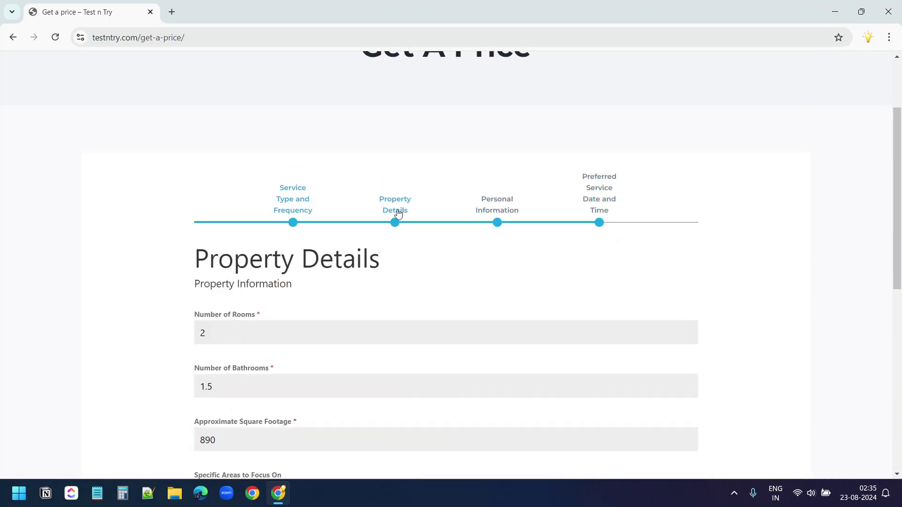
pyautogui.scroll(-6, 390, 253)
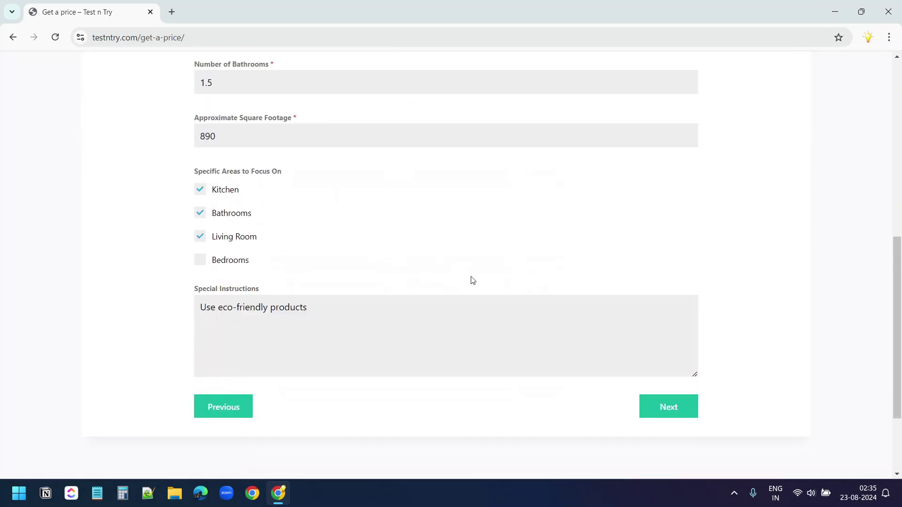
pyautogui.scroll(6, 473, 280)
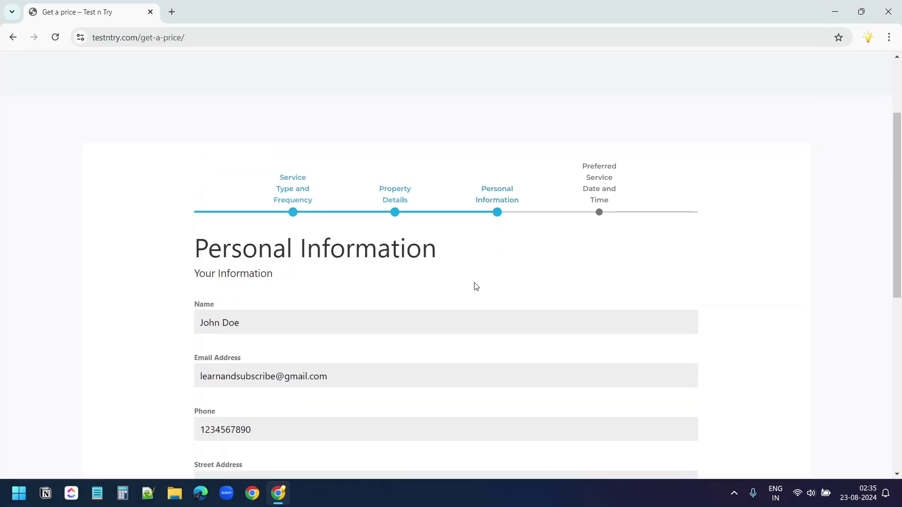
pyautogui.scroll(-6, 545, 324)
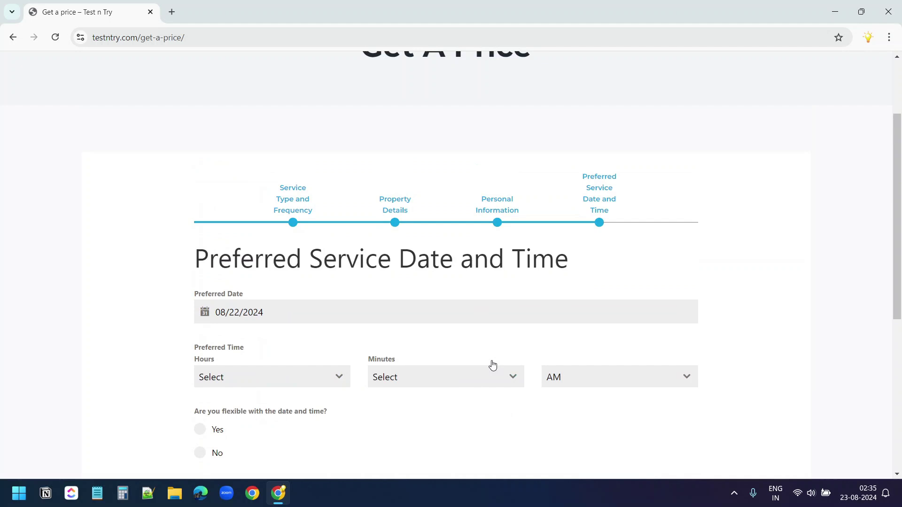
# Set the preferred service date to 08/25/2024 at 10:00
pyautogui.click(453, 313)
pyautogui.click(306, 258)
pyautogui.click(336, 371)
pyautogui.scroll(-5, 298, 340)
pyautogui.scroll(2, 293, 323)
pyautogui.click(268, 329)
pyautogui.click(409, 374)
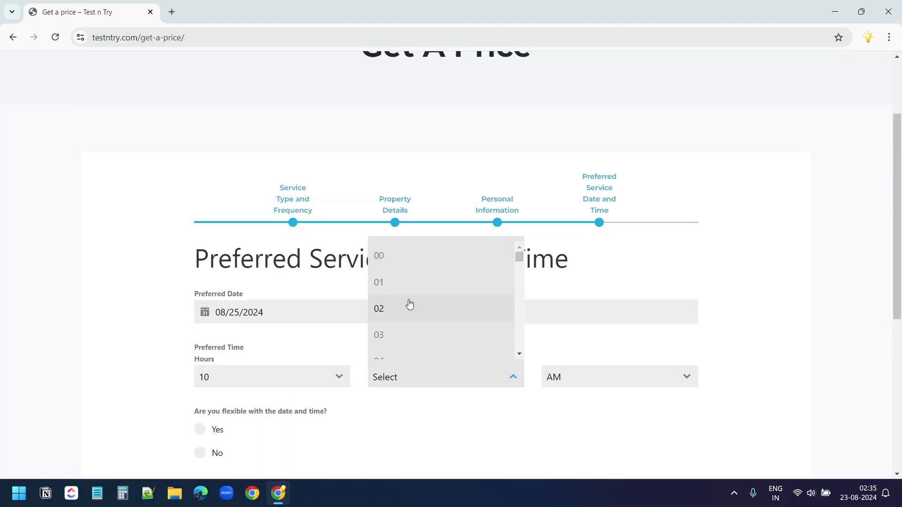
pyautogui.click(470, 357)
# Mark the date as flexible (Yes), add the comment 'None', and submit the quote
pyautogui.scroll(-2, 231, 343)
pyautogui.click(201, 337)
pyautogui.scroll(-2, 359, 339)
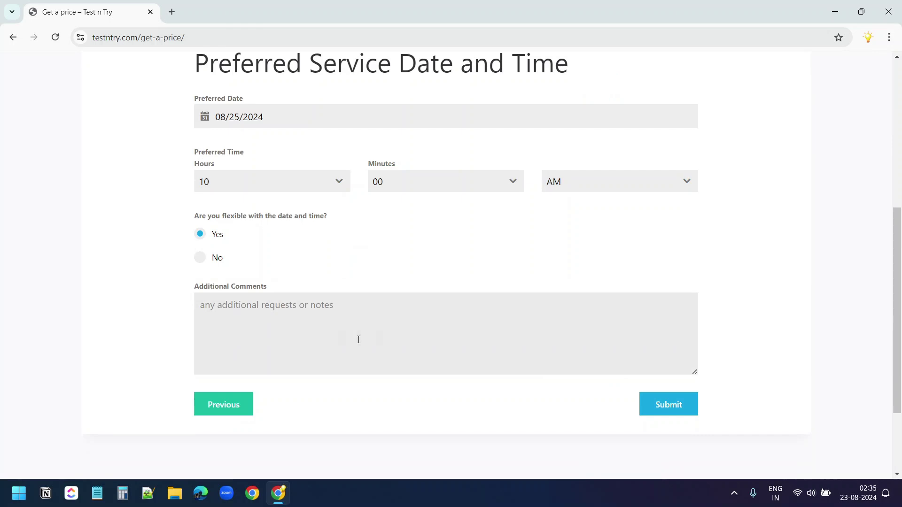
pyautogui.click(347, 337)
pyautogui.write('None')
pyautogui.click(664, 412)
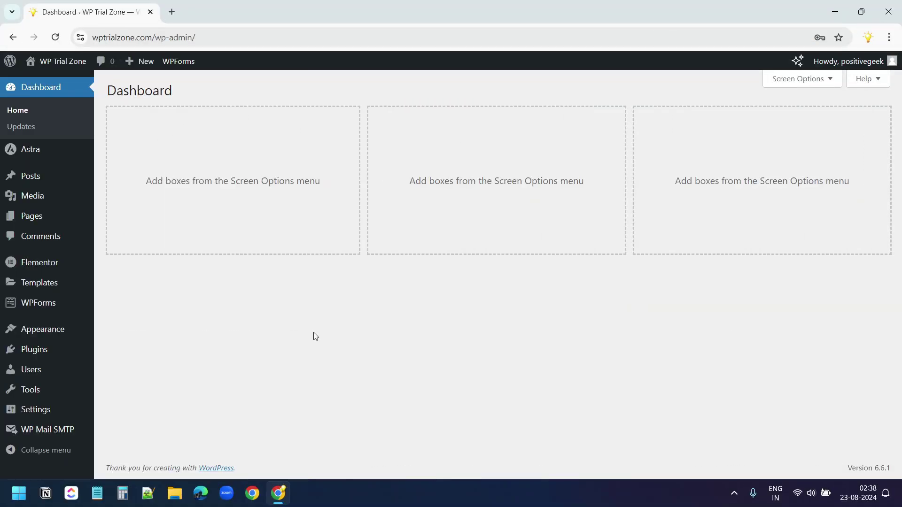
# Search Add New Plugin for 'form', then install and activate Forminator Forms
pyautogui.moveTo(37, 354)
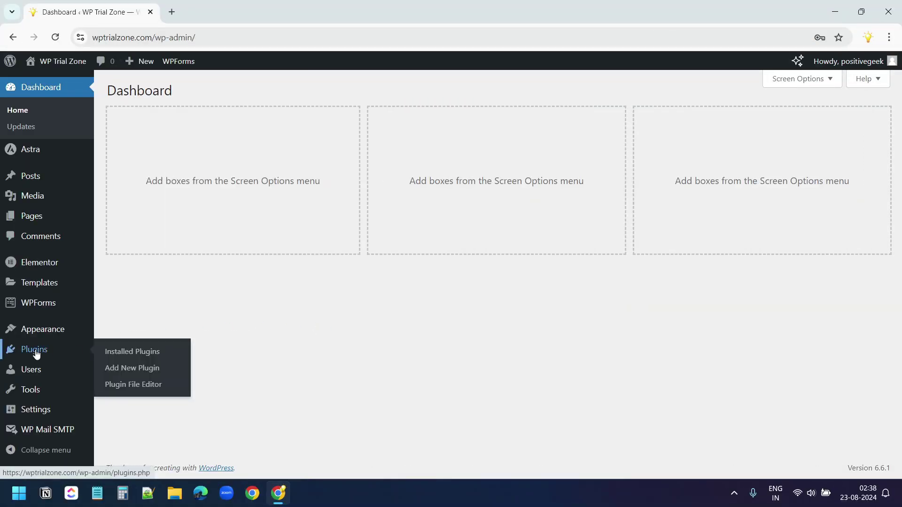
pyautogui.click(156, 368)
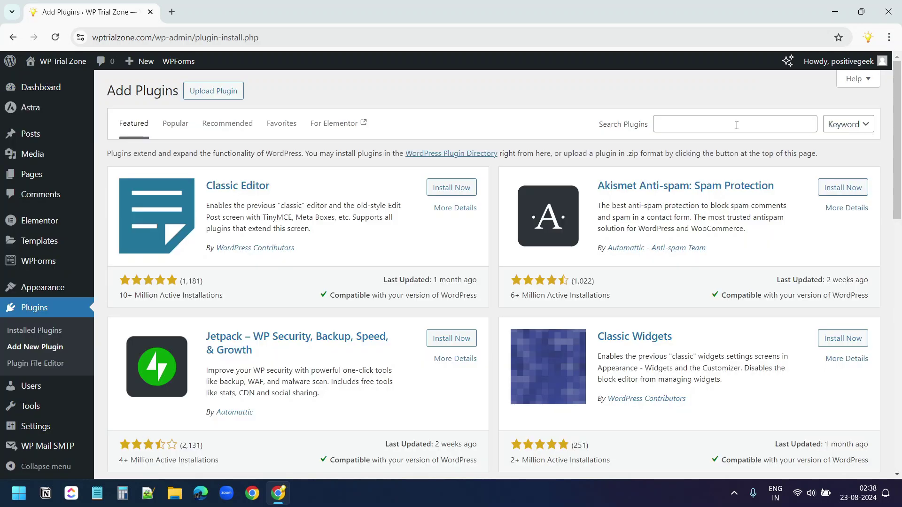
pyautogui.click(737, 126)
pyautogui.write('forminator')
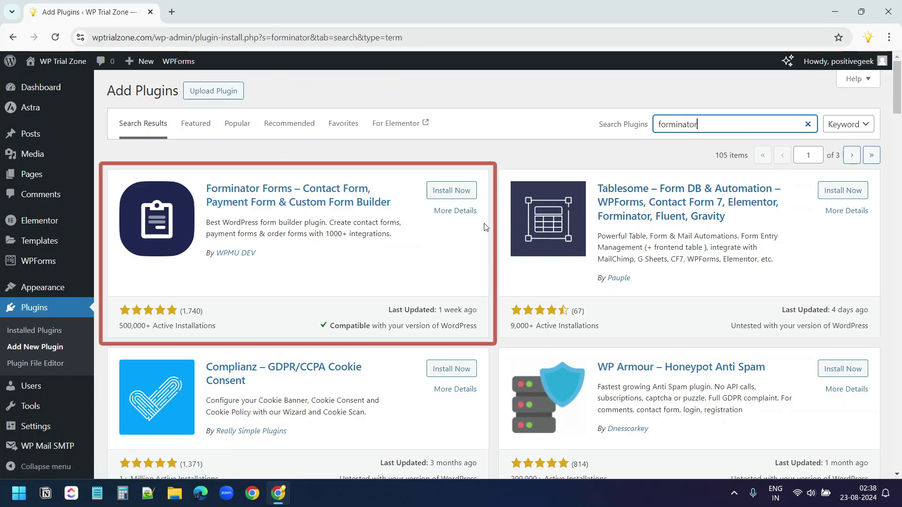
pyautogui.click(468, 193)
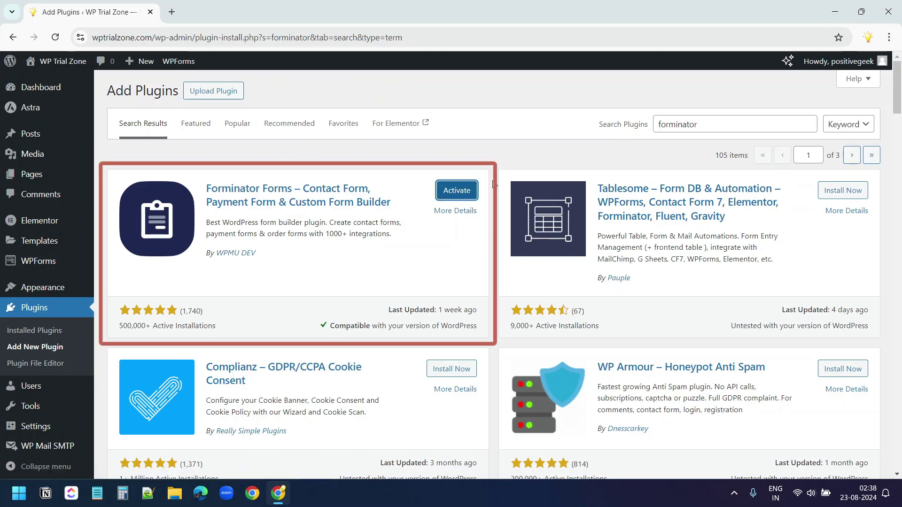
pyautogui.click(468, 193)
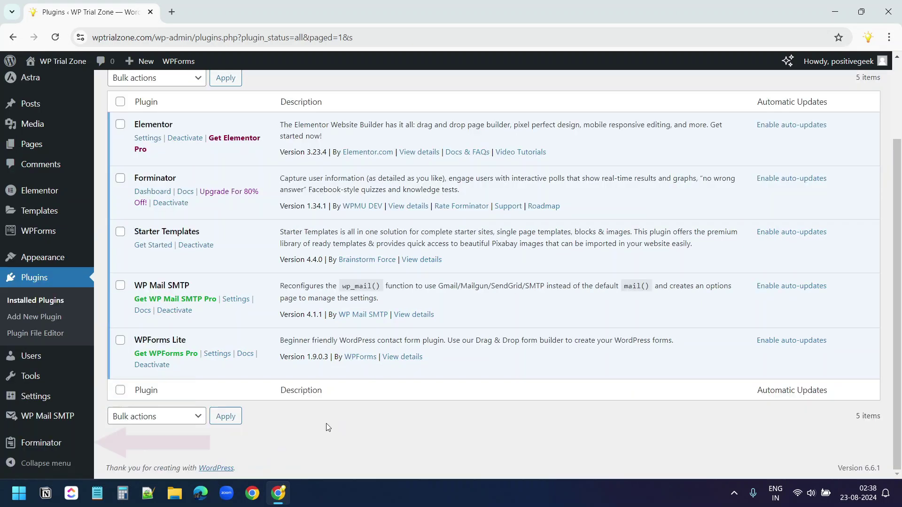
# Create a blank Forminator form named 'Get a Price'
pyautogui.moveTo(55, 452)
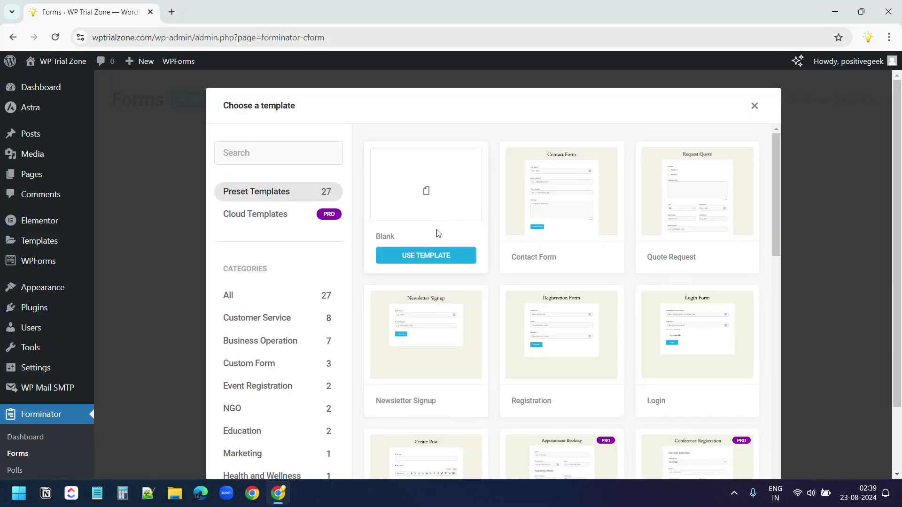
pyautogui.click(433, 258)
pyautogui.write('Get a Price')
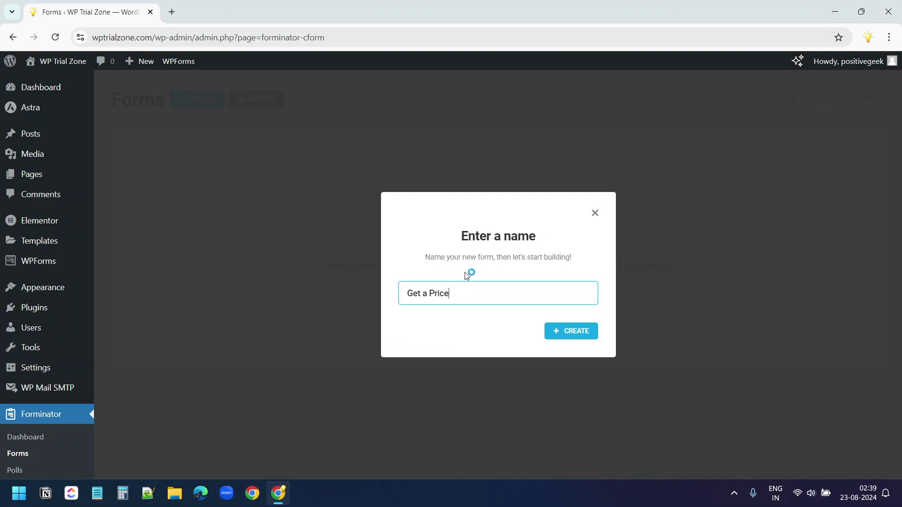
pyautogui.click(577, 334)
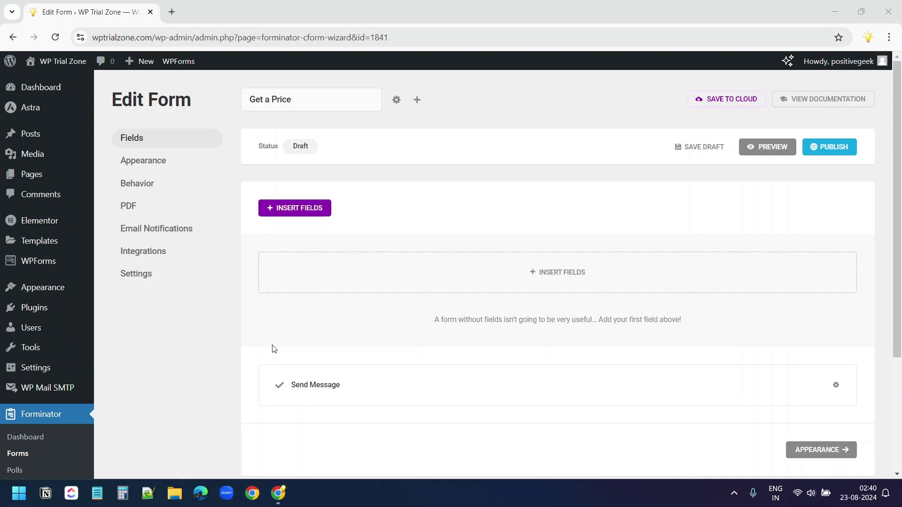
# Add a Select field to the form and label it 'Service type'
pyautogui.click(545, 276)
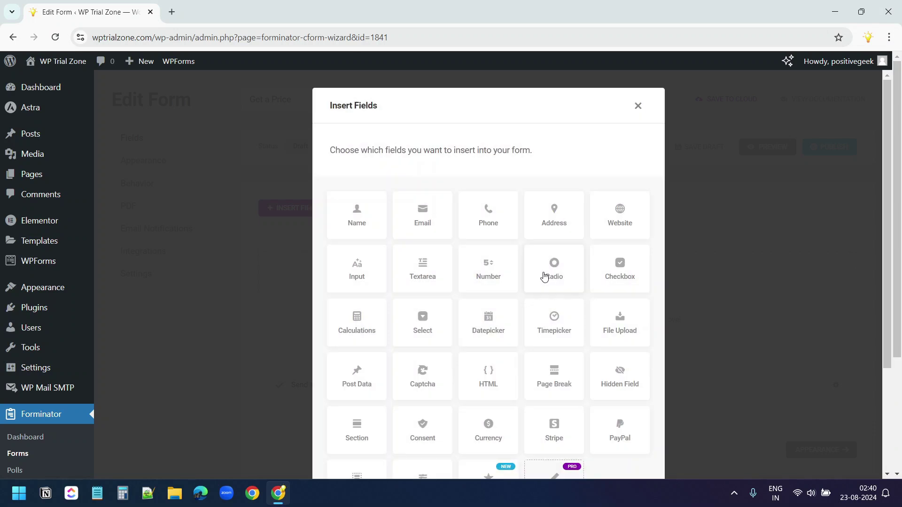
pyautogui.click(424, 323)
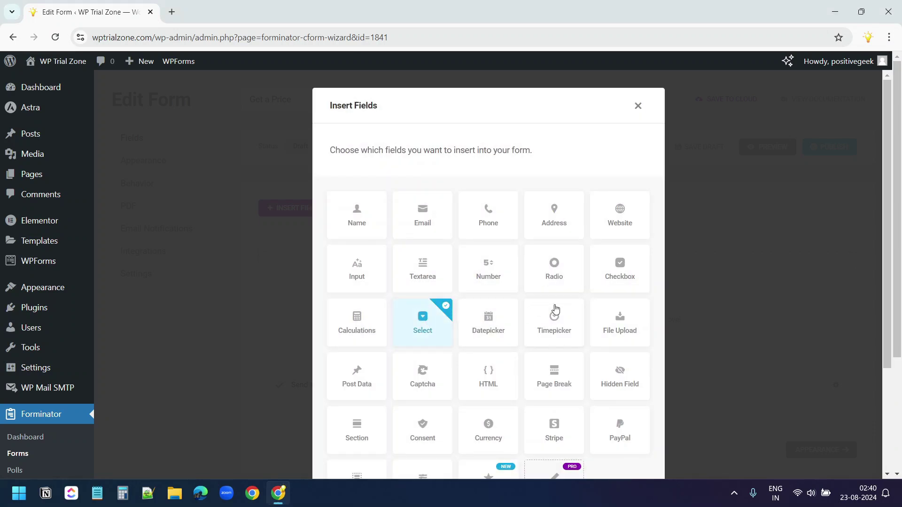
pyautogui.scroll(-3, 554, 312)
pyautogui.click(615, 436)
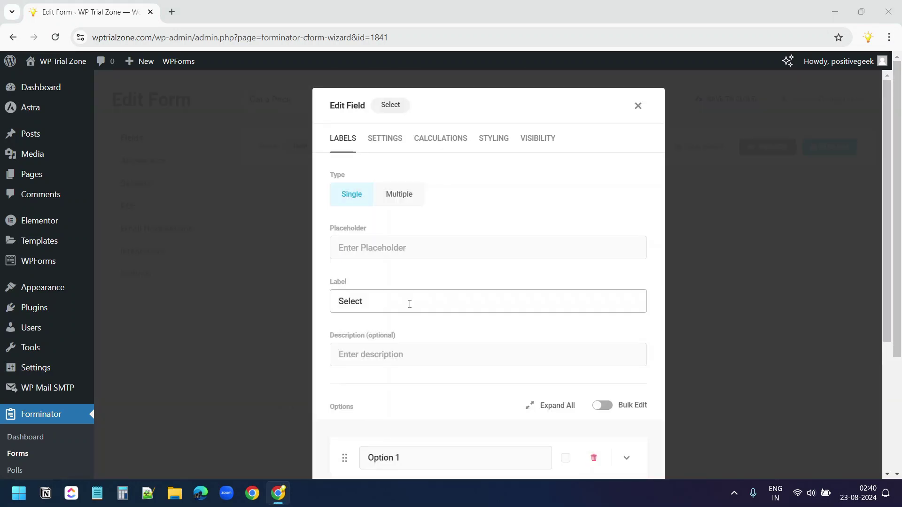
pyautogui.moveTo(410, 303); pyautogui.dragTo(271, 303)
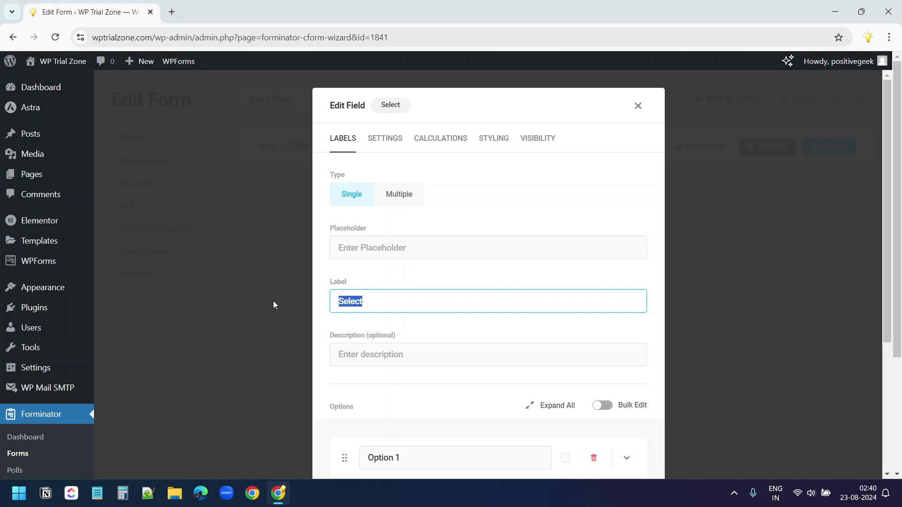
pyautogui.write('Service T')
pyautogui.press('BackSpace')
pyautogui.write('type')
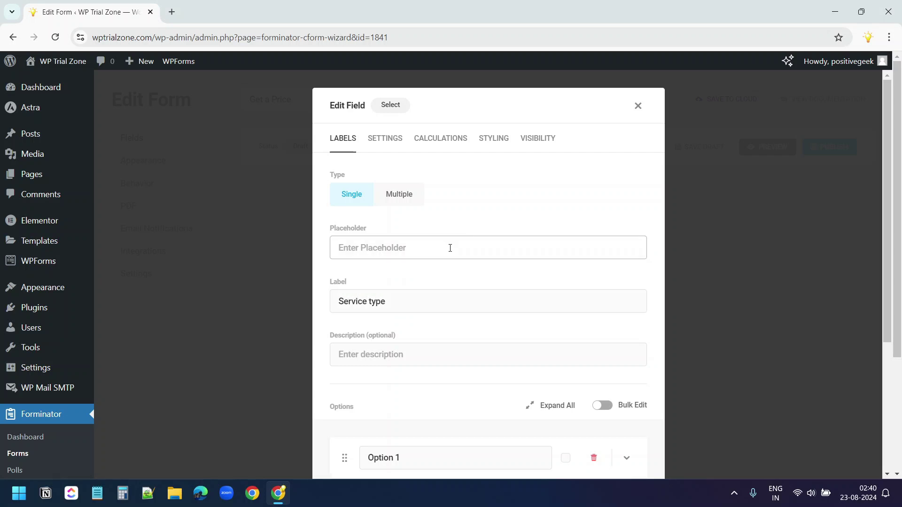
# Set the dropdown options to Residential, Commercial, Deep and Carpet Cleaning
pyautogui.scroll(-3, 450, 253)
pyautogui.scroll(-1, 450, 252)
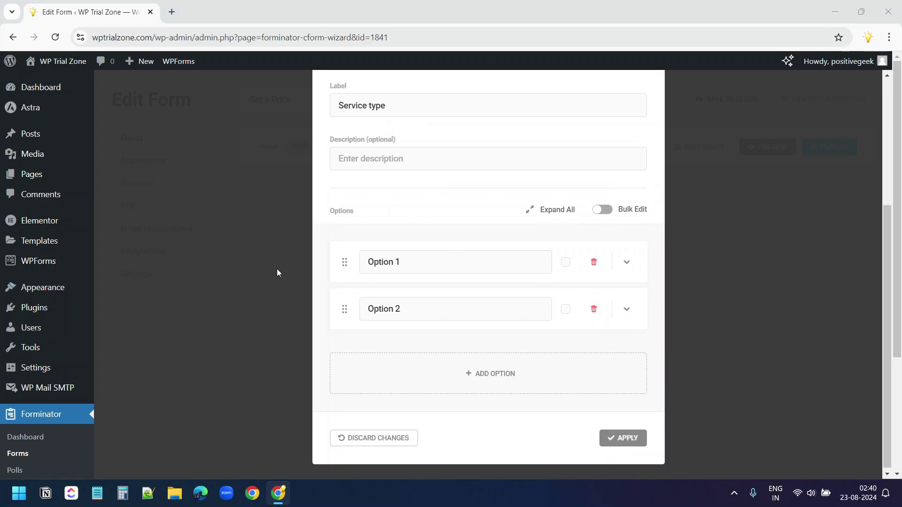
pyautogui.moveTo(409, 262); pyautogui.dragTo(338, 264)
pyautogui.write('Residential Cleaning')
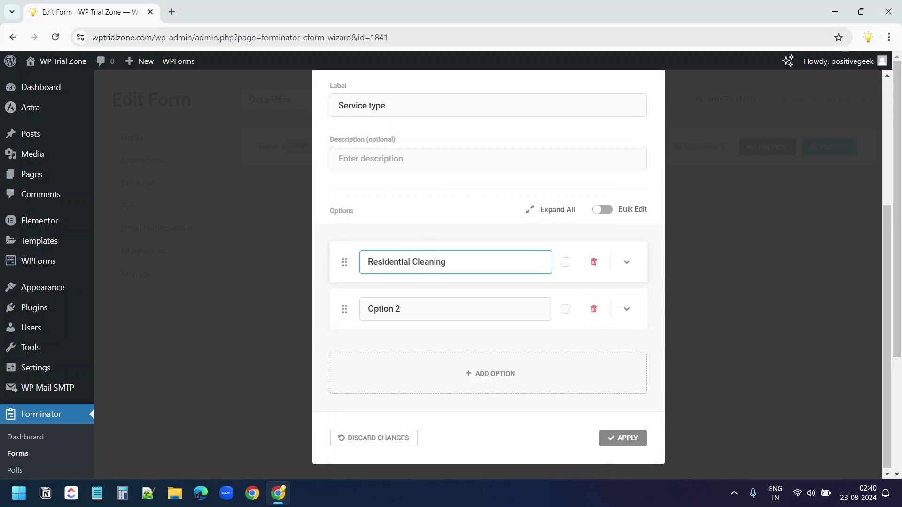
pyautogui.moveTo(404, 309); pyautogui.dragTo(339, 305)
pyautogui.write('Commercial Cleaning')
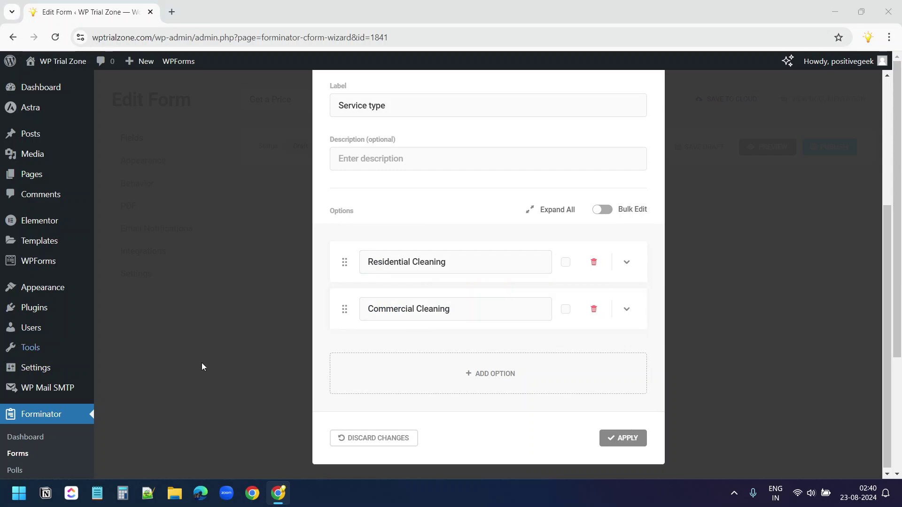
pyautogui.click(492, 371)
pyautogui.write('Deep Cleaning')
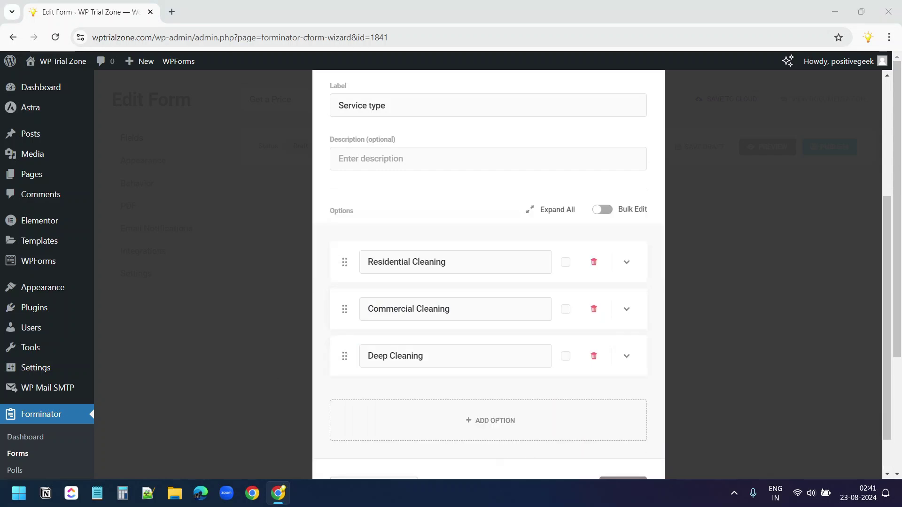
pyautogui.click(491, 420)
pyautogui.write('Carpet Cleaning')
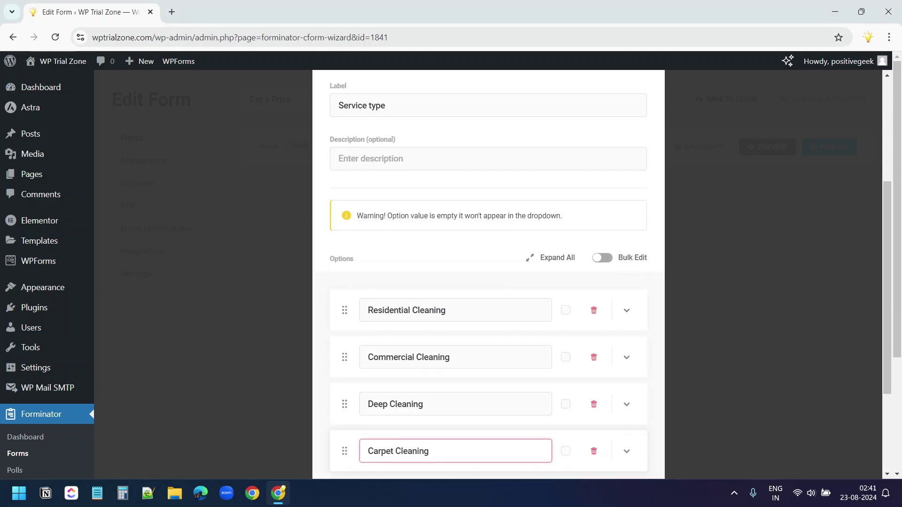
# Set the placeholder to 'Choose Your Service' and apply the field settings
pyautogui.scroll(4, 431, 175)
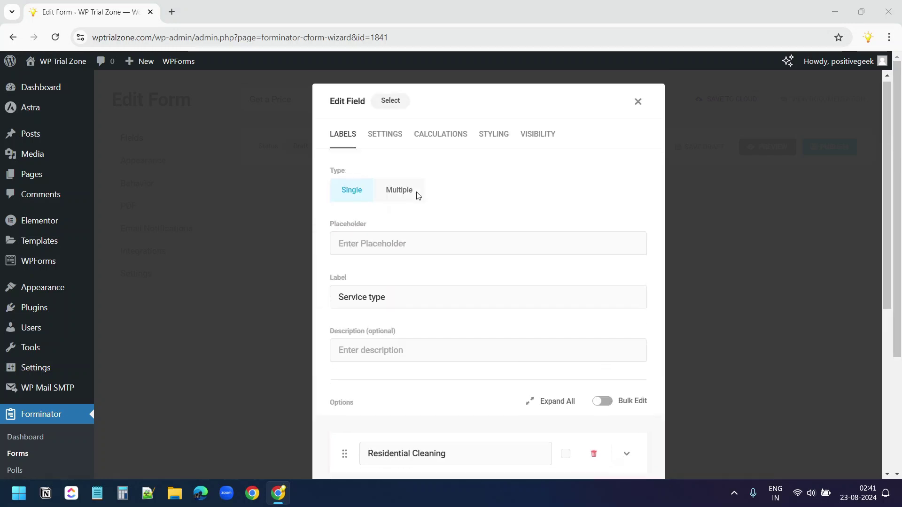
pyautogui.click(457, 248)
pyautogui.write('Choose Your Service')
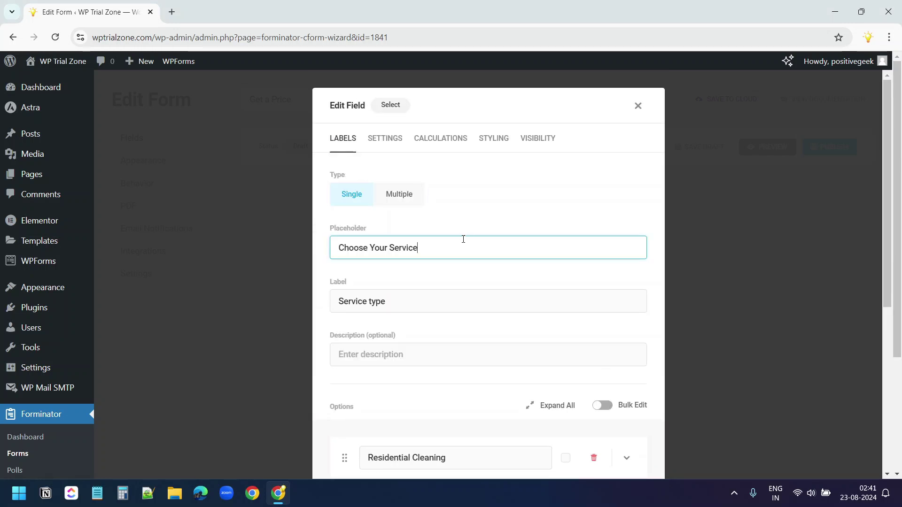
pyautogui.scroll(-6, 464, 237)
pyautogui.click(622, 436)
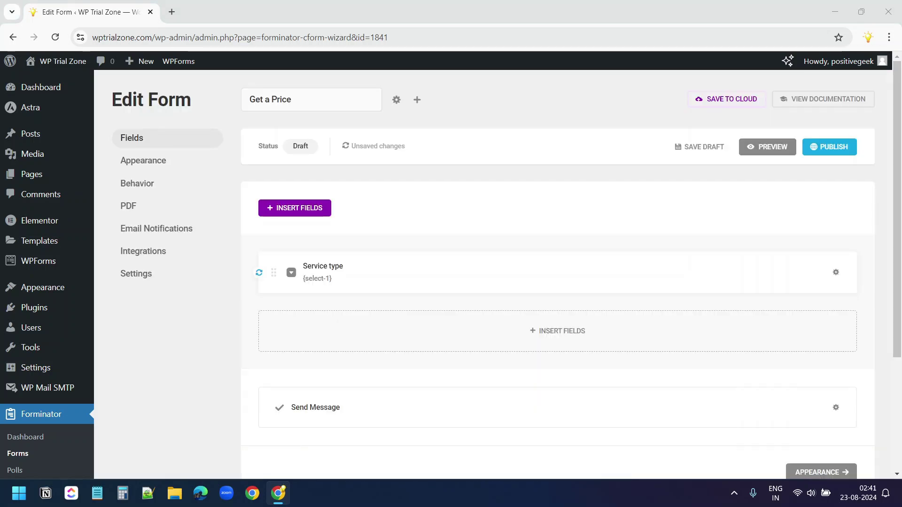
# Add a 'Frequency of Service' radio field with One-time, Weekly and Bi-weekly options
pyautogui.click(464, 338)
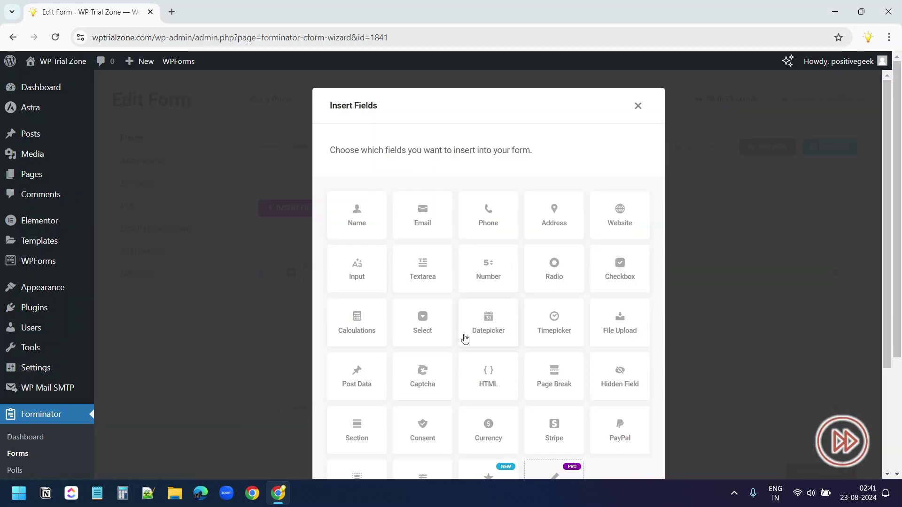
pyautogui.click(572, 256)
pyautogui.scroll(-5, 489, 281)
pyautogui.click(614, 435)
pyautogui.write('Frequency of Service')
pyautogui.tripleClick(371, 351)
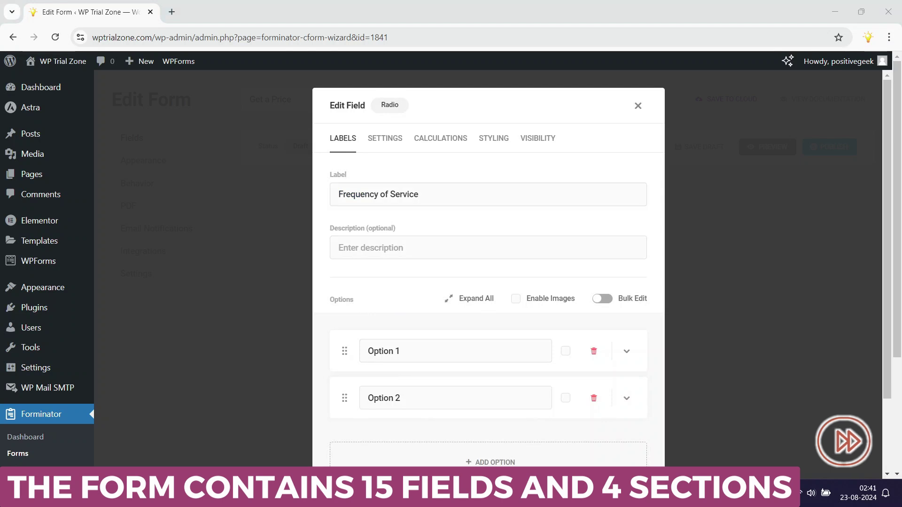
pyautogui.write('One-time')
pyautogui.press('Tab')
pyautogui.write('Weekly')
pyautogui.press('Return')
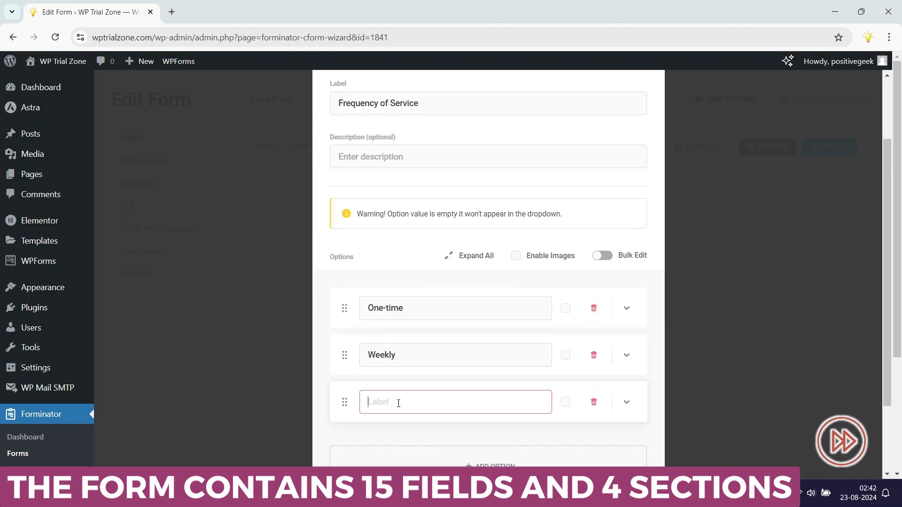
pyautogui.write('Bi-weekly')
pyautogui.press('Return')
pyautogui.click(629, 436)
# Add a 'Property Details' section with the subtitle 'Property Information'
pyautogui.click(557, 378)
pyautogui.click(352, 429)
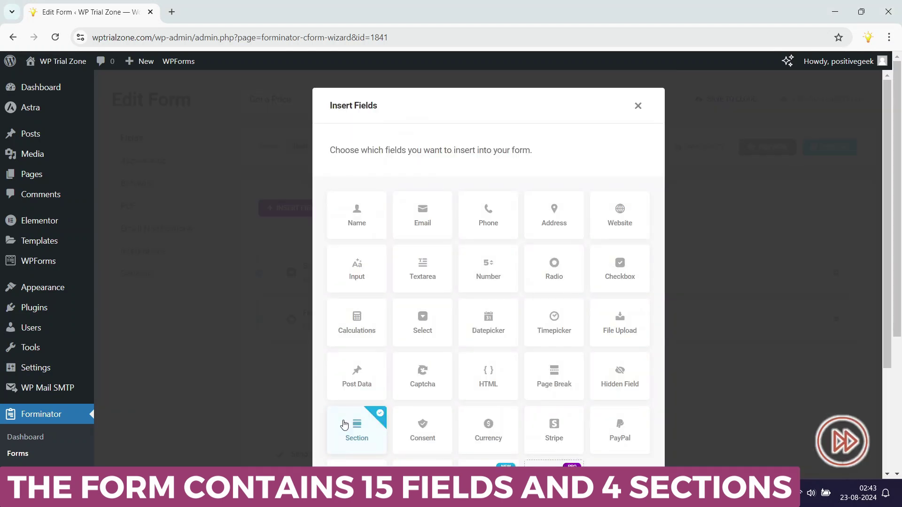
pyautogui.click(615, 437)
pyautogui.write('Property Details')
pyautogui.press('Tab')
pyautogui.write('Property Information')
pyautogui.click(628, 343)
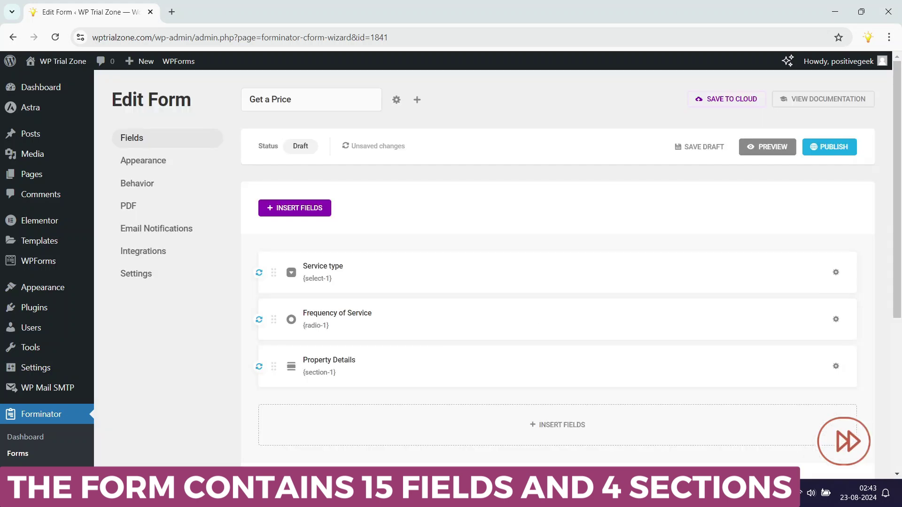
# Add a 'Number of Rooms' text input with placeholder 'eg'
pyautogui.click(470, 423)
pyautogui.click(357, 274)
pyautogui.click(457, 395)
pyautogui.write('Number of Rooms')
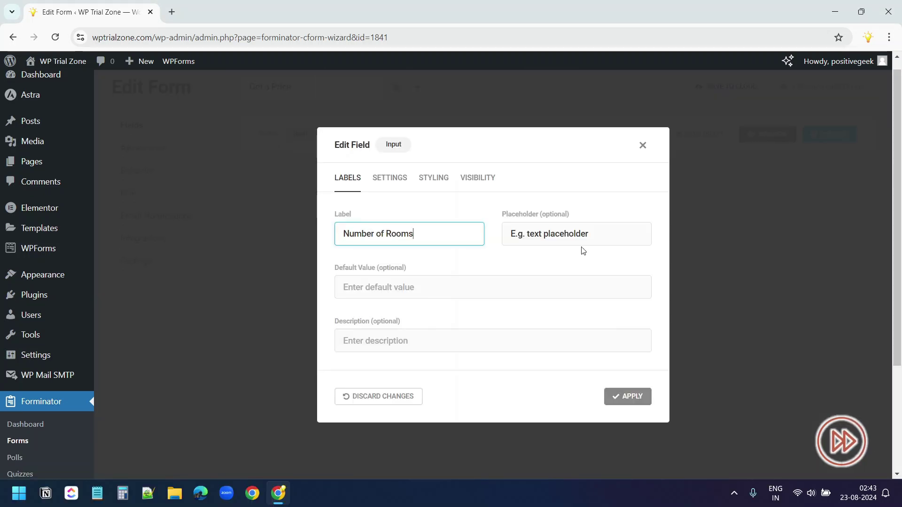
pyautogui.press('Tab')
pyautogui.write('eg')
pyautogui.click(628, 396)
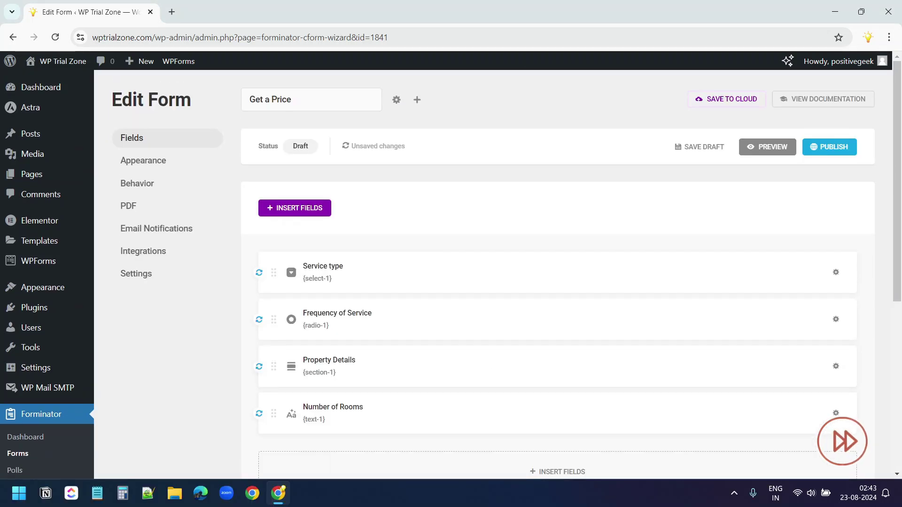
# Add an 'Approximate Square Footage' text input with placeholder '1245'
pyautogui.click(488, 472)
pyautogui.click(357, 171)
pyautogui.click(614, 477)
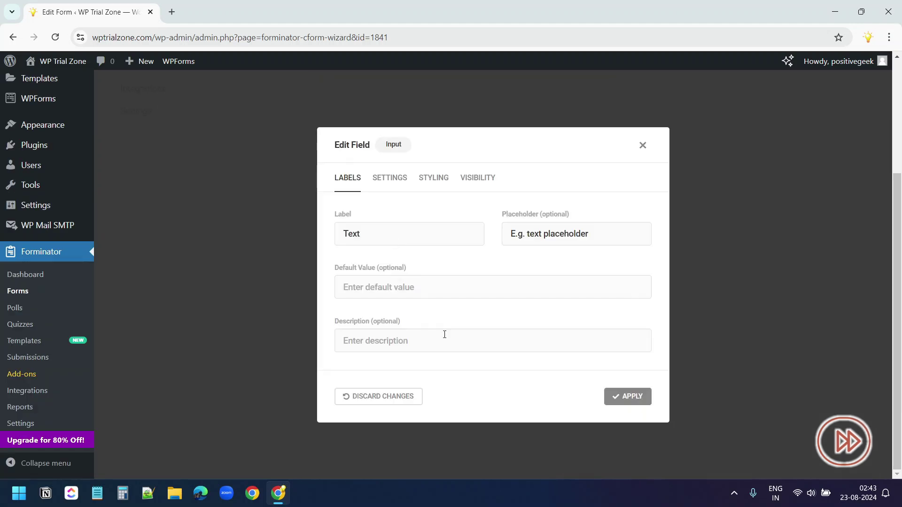
pyautogui.click(458, 233)
pyautogui.write('Approximate Square Footage')
pyautogui.press('Tab')
pyautogui.write('1245')
pyautogui.click(628, 396)
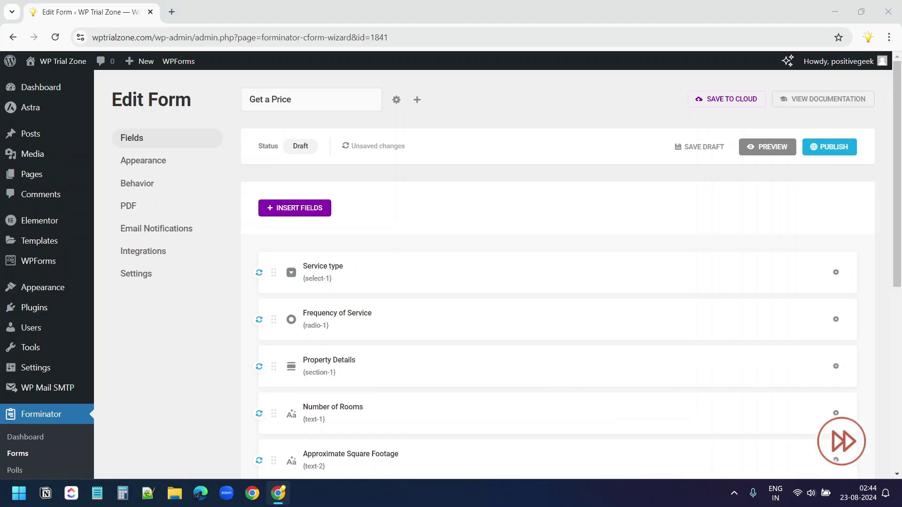
# Add a 'Number of Bathrooms' text input with placeholder '2.5'
pyautogui.scroll(-6, 476, 254)
pyautogui.click(477, 231)
pyautogui.click(356, 254)
pyautogui.click(614, 478)
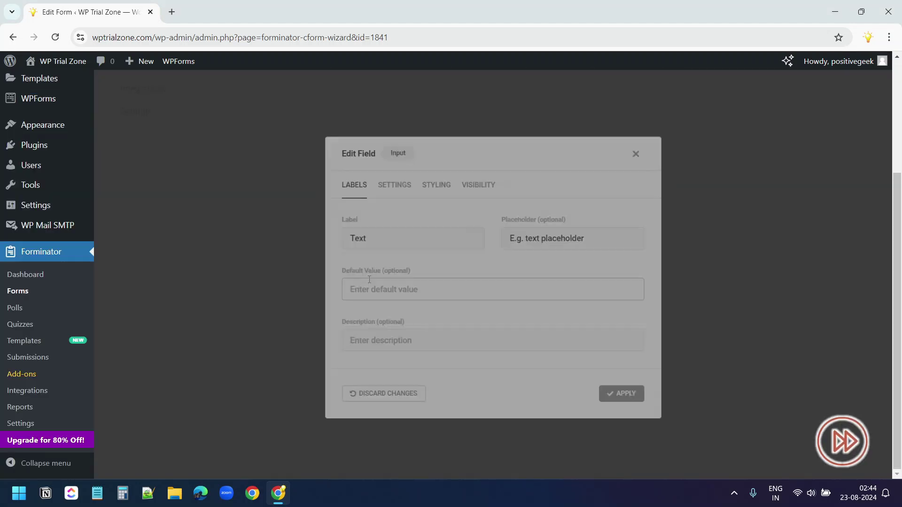
pyautogui.click(470, 233)
pyautogui.write('Number of Bathrooms')
pyautogui.press('Tab')
pyautogui.write('2.5')
pyautogui.click(628, 396)
# Insert a 'Specific Areas to Focus On' checkbox field with Kitchen and Bathrooms options
pyautogui.scroll(-2, 576, 382)
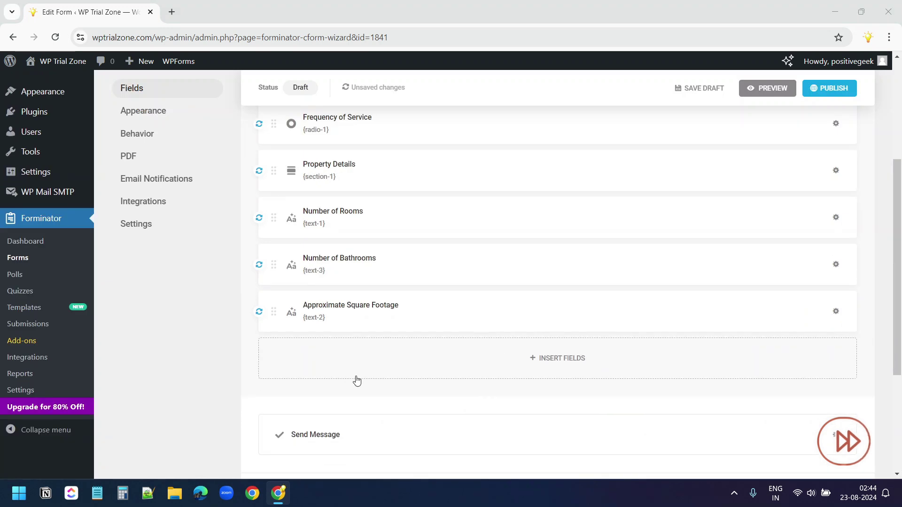
pyautogui.click(357, 376)
pyautogui.click(620, 268)
pyautogui.click(614, 478)
pyautogui.tripleClick(488, 194)
pyautogui.write('Specific Areas to Focus On')
pyautogui.tripleClick(455, 351)
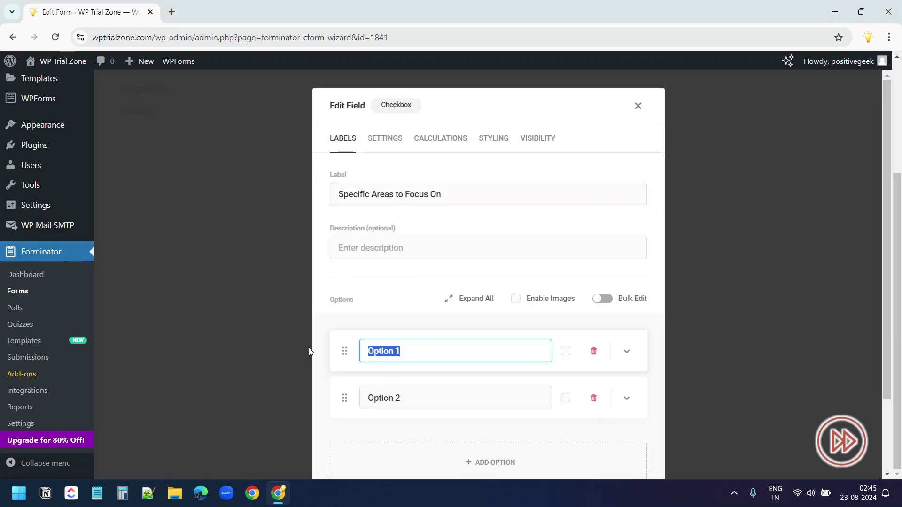
pyautogui.write('Kitchen')
pyautogui.tripleClick(455, 398)
pyautogui.write('Bathrooms')
# Add Living Room and Bedrooms options to the focus-area checkboxes and apply
pyautogui.scroll(-2, 484, 338)
pyautogui.click(490, 370)
pyautogui.write('Living Room')
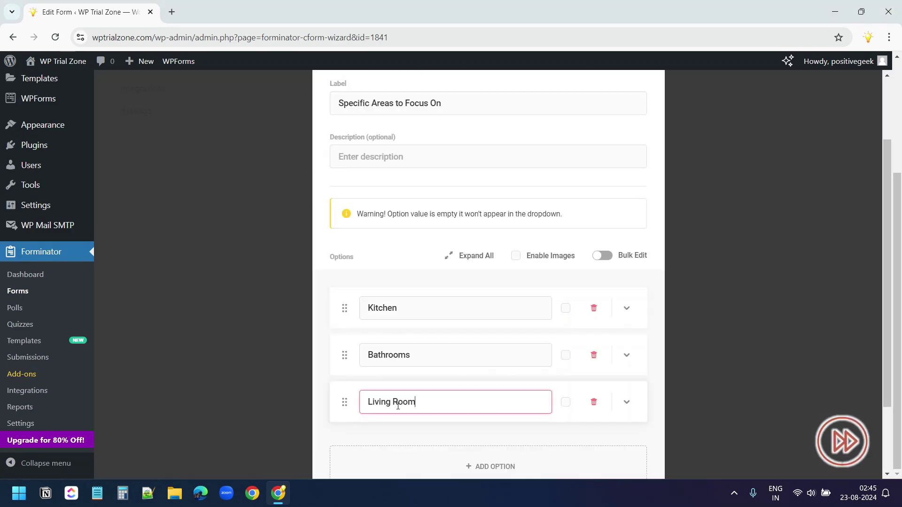
pyautogui.click(477, 426)
pyautogui.write('Bedrooms')
pyautogui.scroll(-2, 517, 334)
pyautogui.click(623, 477)
# Choose a multi-line textarea field for Special Instructions
pyautogui.click(488, 219)
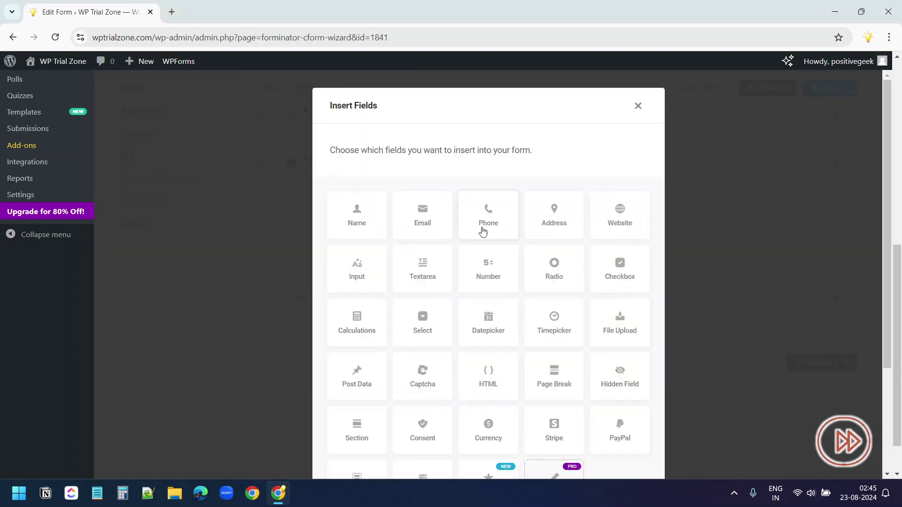
pyautogui.scroll(-3, 478, 309)
pyautogui.scroll(5, 363, 353)
pyautogui.click(413, 272)
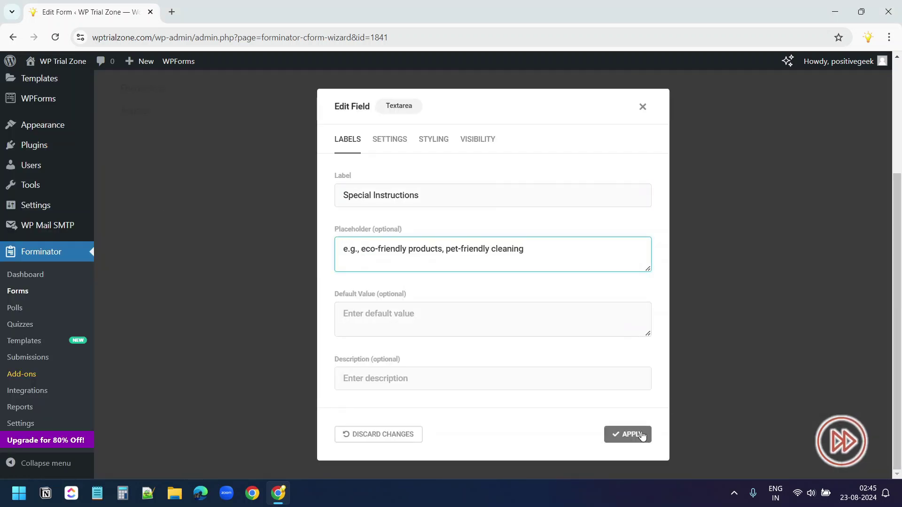
# Apply the Special Instructions textarea and add a Personal Information section subtitled 'Your Information'
pyautogui.click(629, 434)
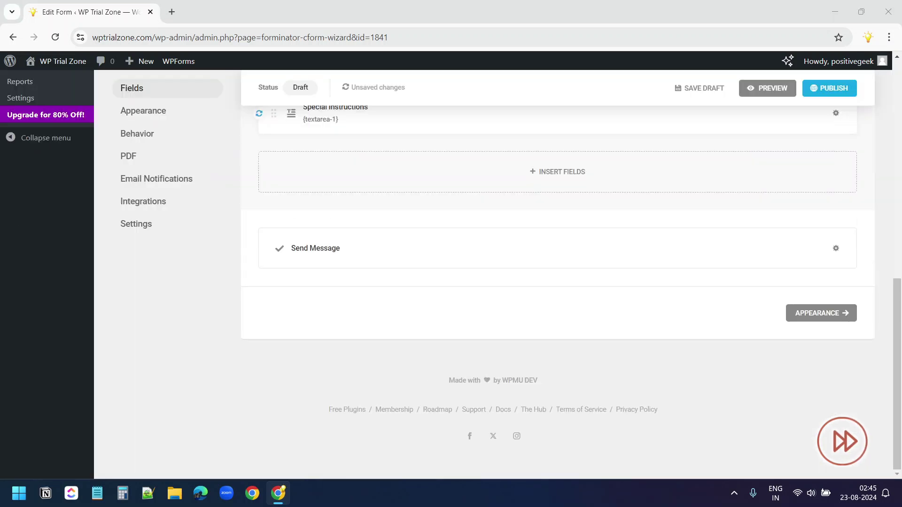
pyautogui.click(489, 169)
pyautogui.scroll(-2, 362, 333)
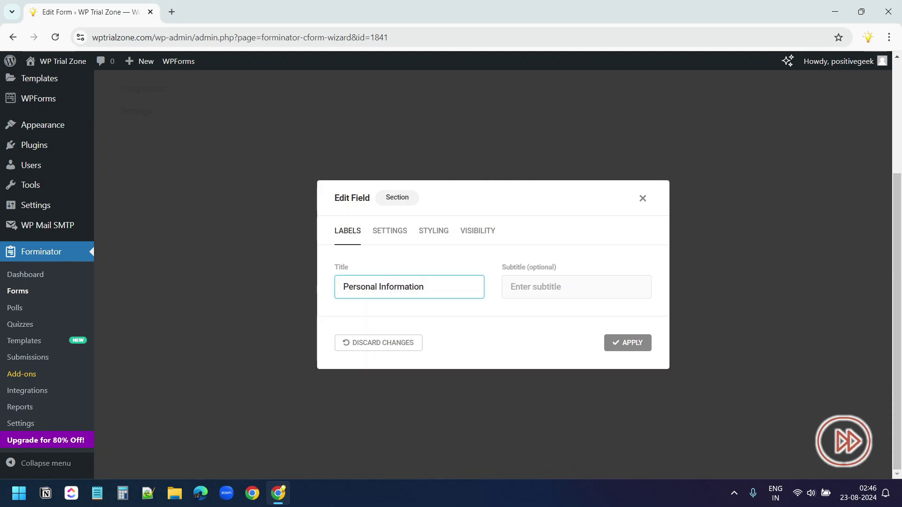
pyautogui.click(592, 289)
pyautogui.write('Your Information')
pyautogui.click(626, 342)
# Insert the Name and Email Address fields into the form
pyautogui.click(409, 233)
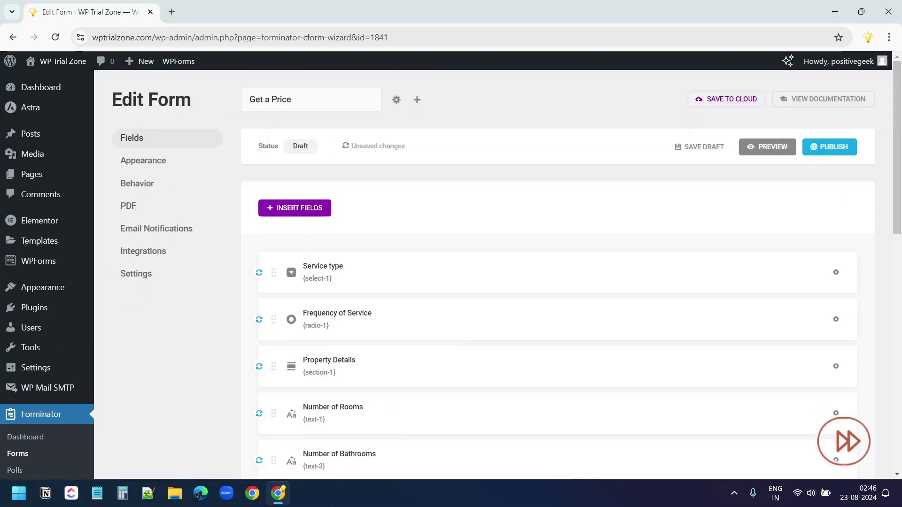
pyautogui.scroll(-10, 459, 253)
pyautogui.click(459, 253)
pyautogui.click(421, 212)
pyautogui.scroll(-3, 540, 308)
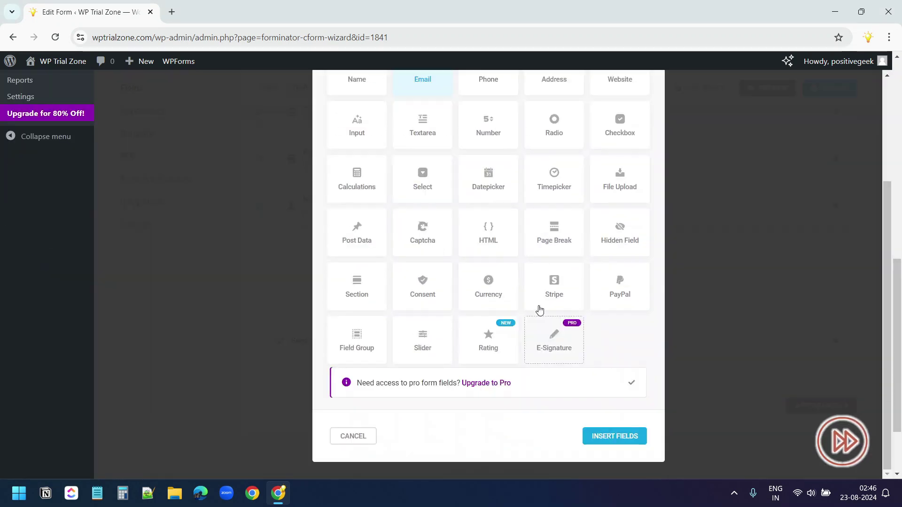
pyautogui.click(614, 435)
pyautogui.click(629, 369)
# Add an Address field with the apartment/suite line turned off
pyautogui.click(550, 329)
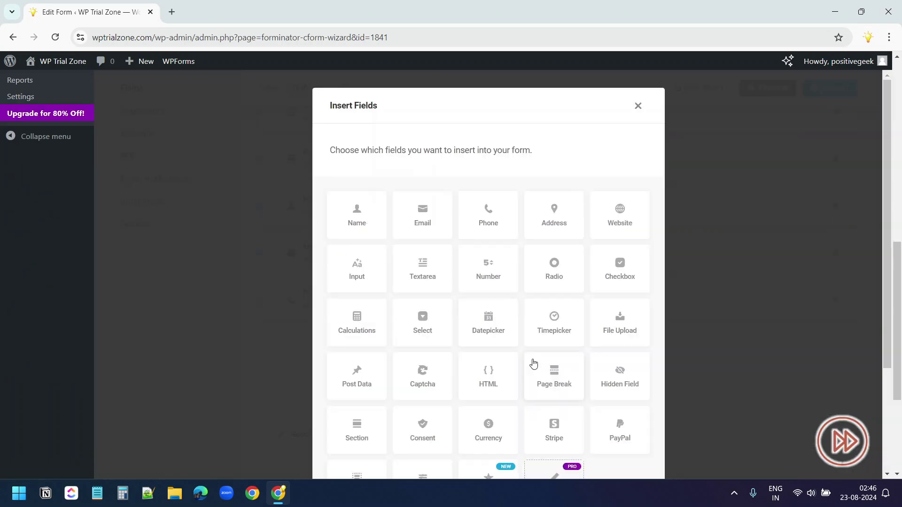
pyautogui.click(554, 213)
pyautogui.scroll(-3, 555, 306)
pyautogui.click(611, 437)
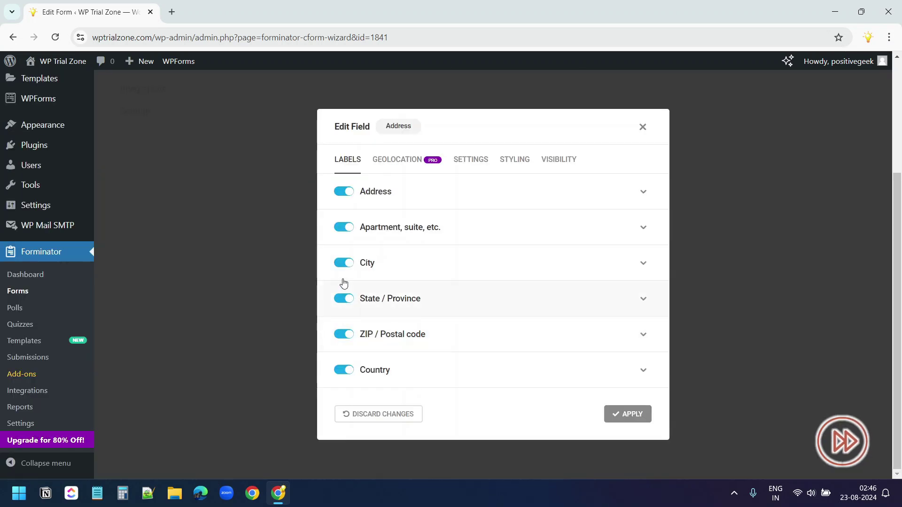
pyautogui.click(343, 227)
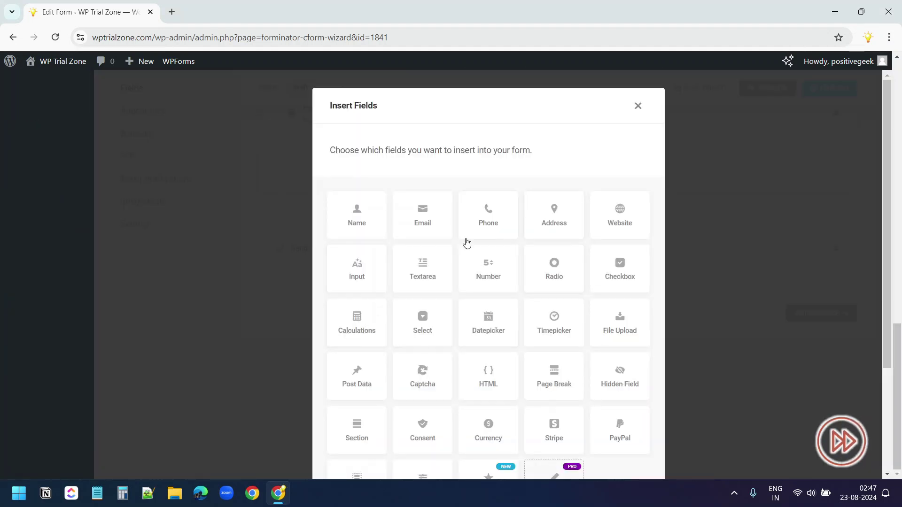
# Add a date picker labelled 'Preferred Date' and change its input style
pyautogui.click(488, 324)
pyautogui.scroll(-3, 488, 324)
pyautogui.click(612, 435)
pyautogui.tripleClick(413, 248)
pyautogui.write('Preferred Date')
pyautogui.click(471, 197)
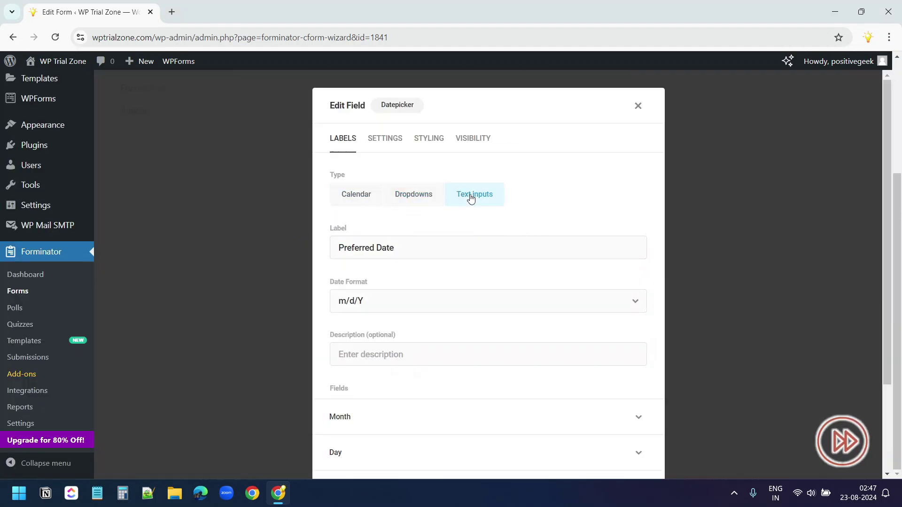
# Set Preferred Date to a calendar picker and add a time picker field
pyautogui.click(361, 198)
pyautogui.click(615, 463)
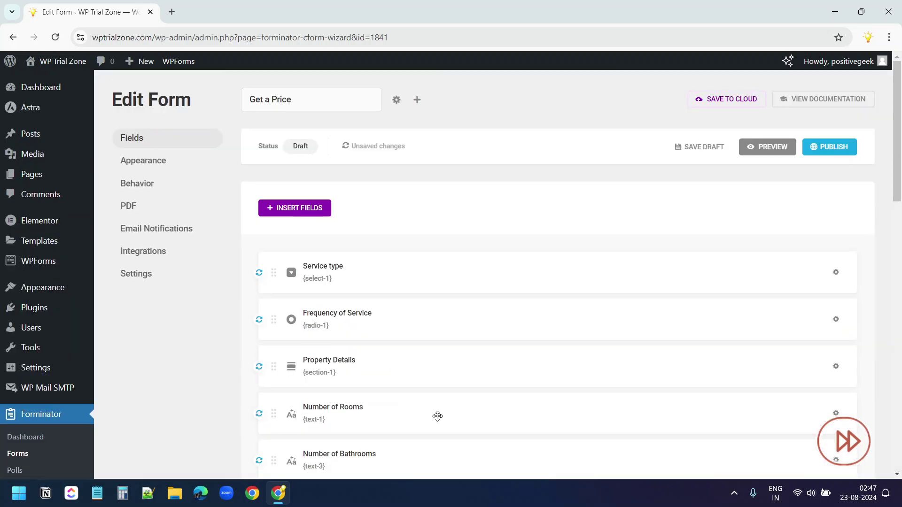
pyautogui.click(299, 207)
pyautogui.scroll(-3, 437, 312)
pyautogui.scroll(3, 448, 382)
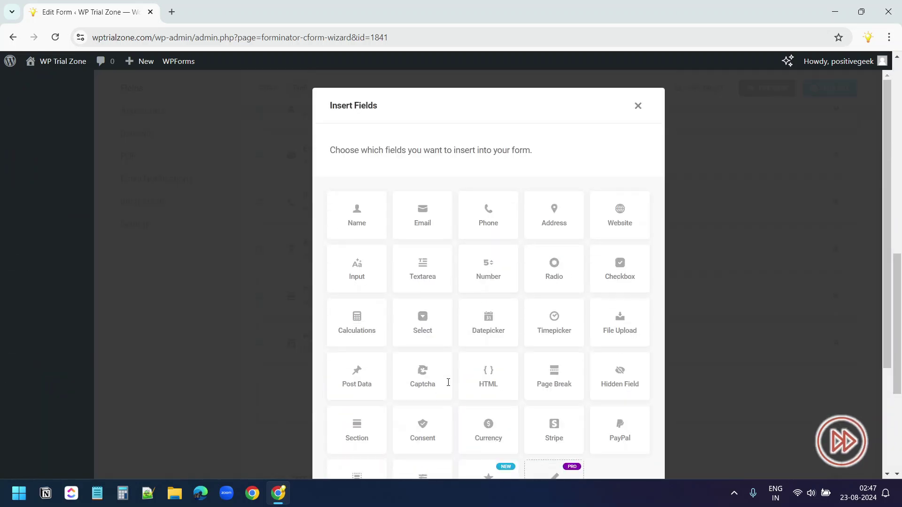
pyautogui.click(545, 323)
pyautogui.scroll(-3, 544, 323)
pyautogui.click(612, 435)
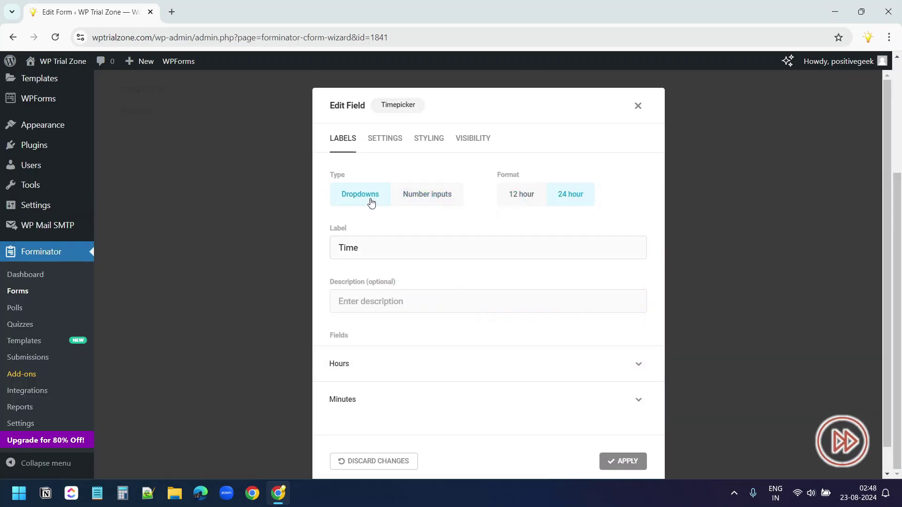
pyautogui.click(623, 461)
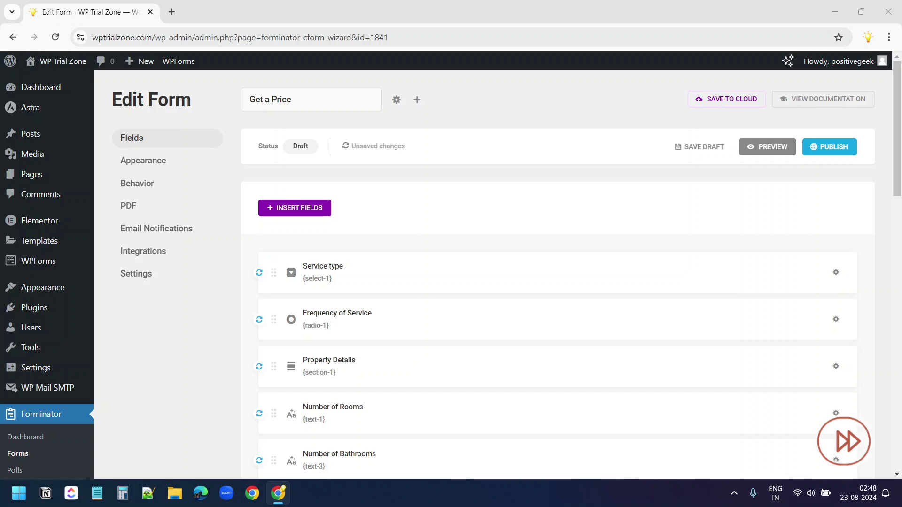
# Add a radio question 'Are you flexible with the date and time?' with Yes and No options
pyautogui.click(294, 208)
pyautogui.click(554, 267)
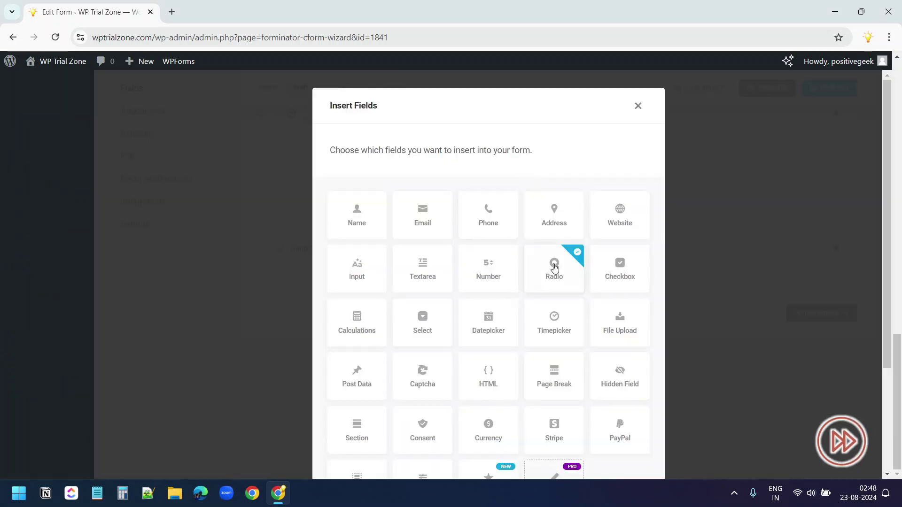
pyautogui.scroll(-3, 553, 267)
pyautogui.click(612, 436)
pyautogui.write('Are you flexible with the date and time?')
pyautogui.click(423, 354)
pyautogui.hotkey('ctrl', 'a')
pyautogui.write('Yes')
pyautogui.click(423, 398)
pyautogui.hotkey('ctrl', 'a')
pyautogui.write('No')
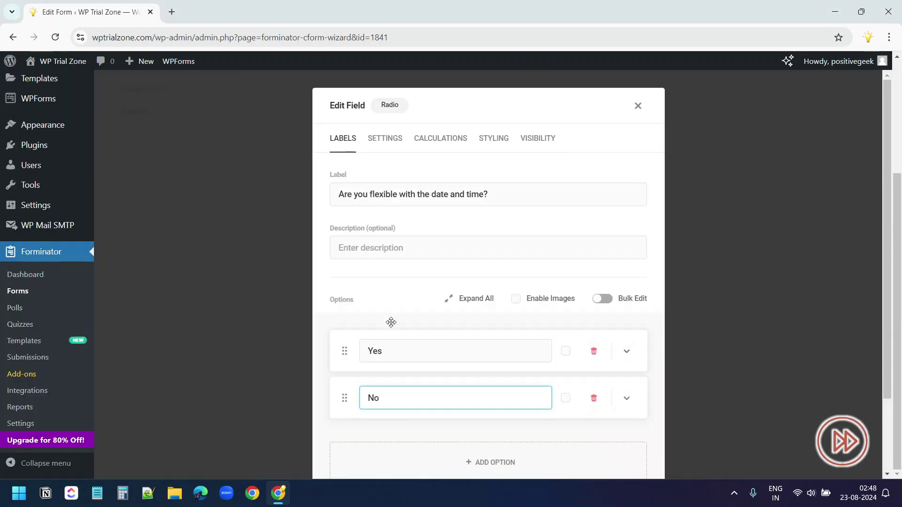
pyautogui.scroll(-3, 488, 329)
pyautogui.click(623, 461)
# Add an 'Additional Comments' textarea with placeholder 'any additional requests or notes'
pyautogui.scroll(-10, 521, 393)
pyautogui.click(557, 397)
pyautogui.scroll(-1, 447, 290)
pyautogui.click(421, 230)
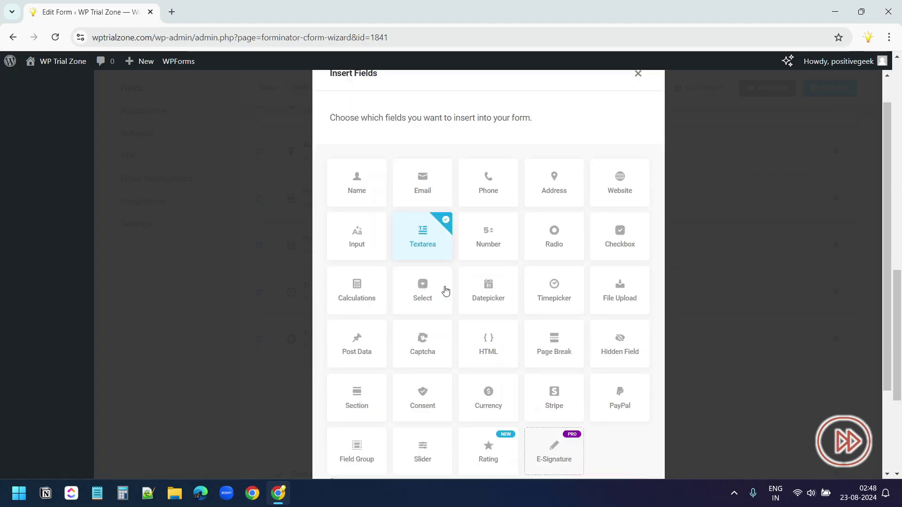
pyautogui.scroll(-3, 478, 298)
pyautogui.click(612, 435)
pyautogui.hotkey('ctrl', 'a')
pyautogui.write('Additional Comments')
pyautogui.click(436, 264)
pyautogui.hotkey('ctrl', 'a')
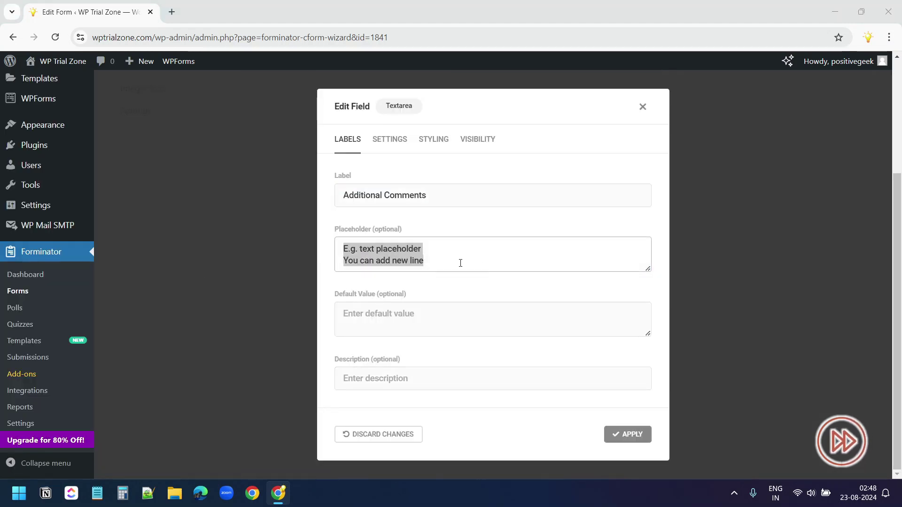
pyautogui.write('any additional requests or notes')
pyautogui.click(628, 434)
# Add a section titled 'Service Type and Frequency'
pyautogui.scroll(-10, 503, 359)
pyautogui.click(556, 250)
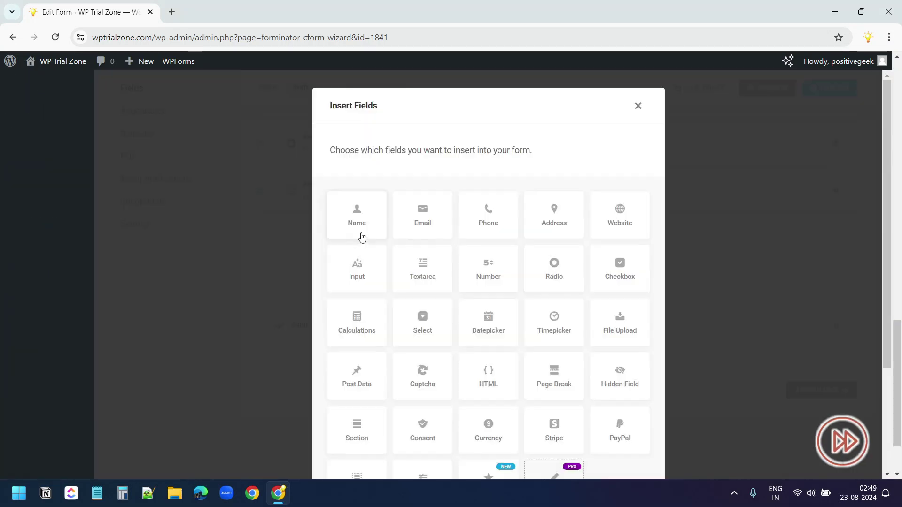
pyautogui.scroll(-3, 362, 288)
pyautogui.click(359, 288)
pyautogui.click(610, 435)
pyautogui.write('Service Type and Frequency')
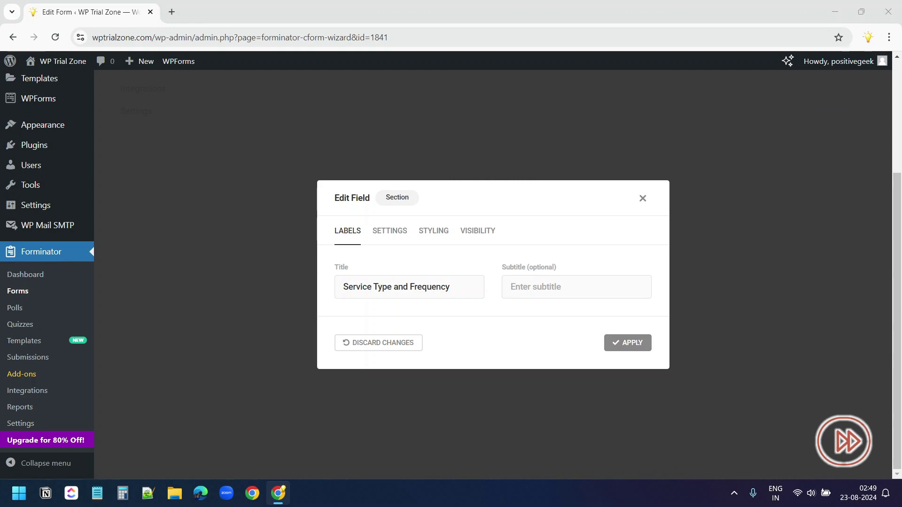
pyautogui.click(628, 342)
pyautogui.scroll(3, 641, 343)
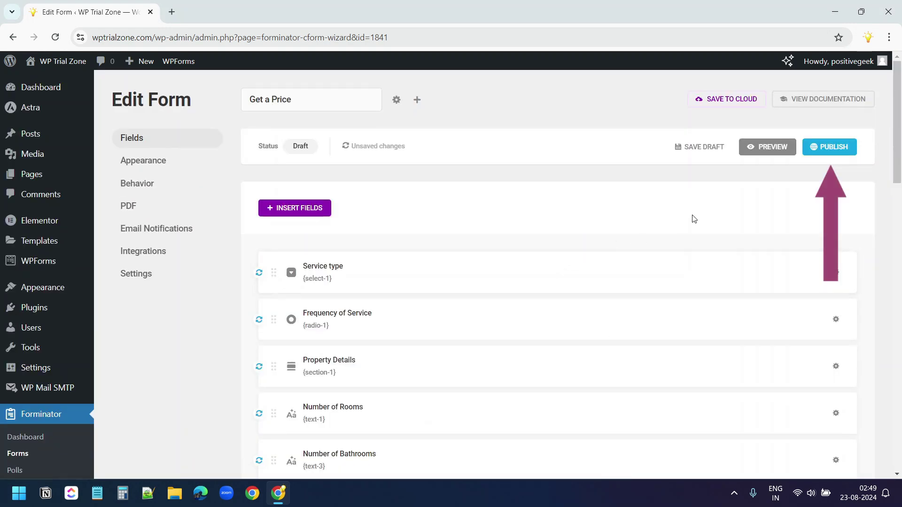
# Publish the Get a Price form and copy the shortcode [forminator_form id="1841"]
pyautogui.click(828, 148)
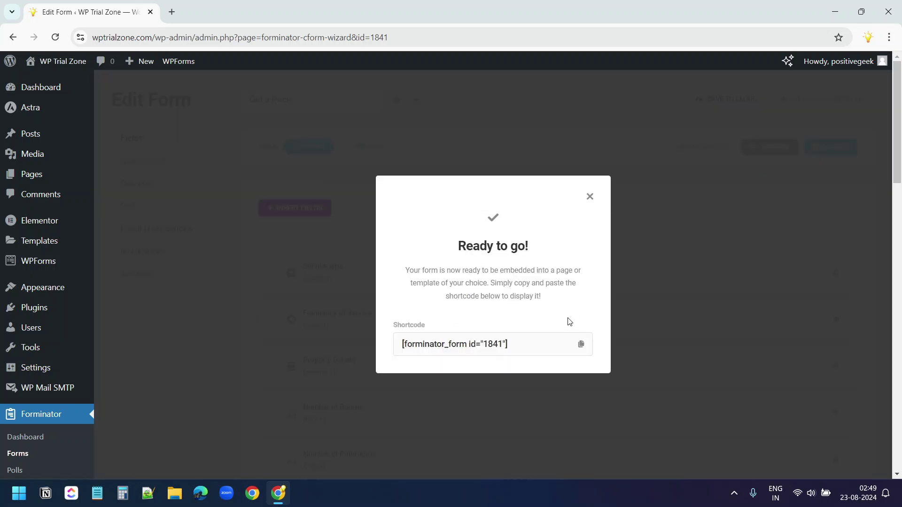
pyautogui.click(581, 344)
# Open All Pages in a new tab and launch the Get a Price page in Elementor
pyautogui.moveTo(27, 182)
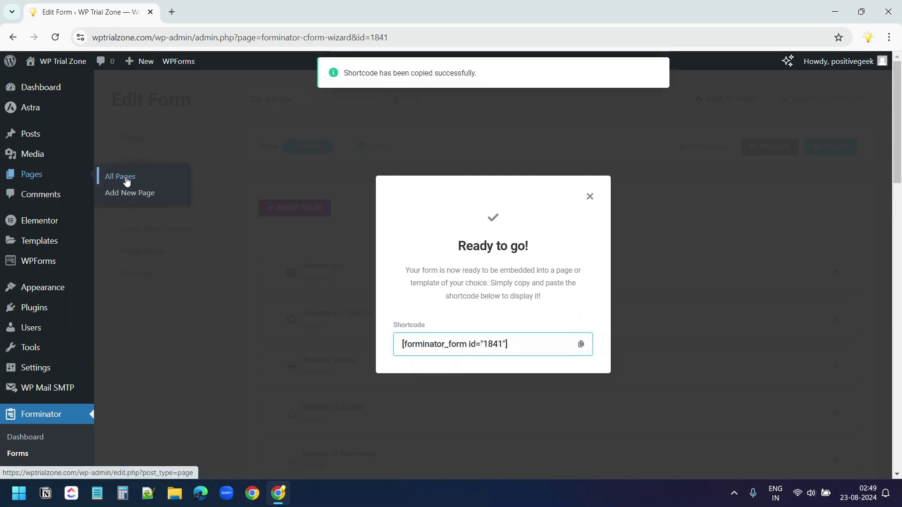
pyautogui.middleClick(126, 181)
pyautogui.click(211, 6)
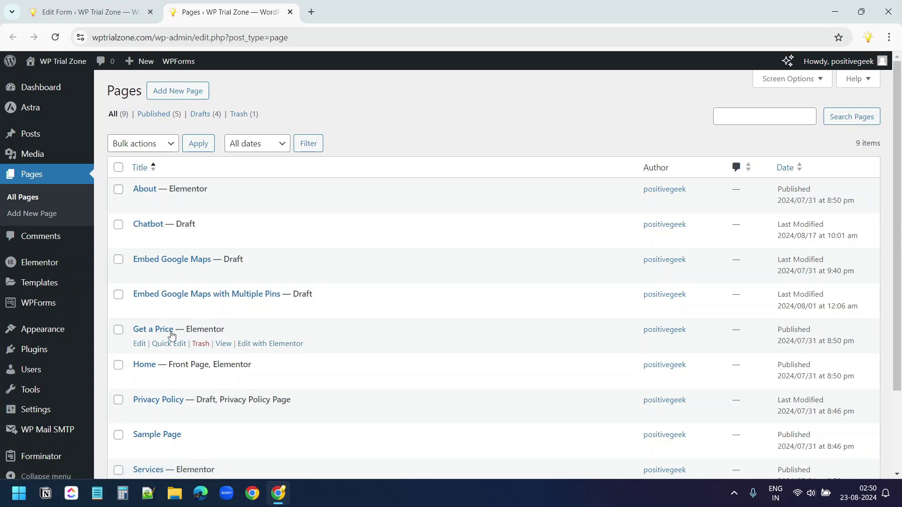
pyautogui.middleClick(265, 346)
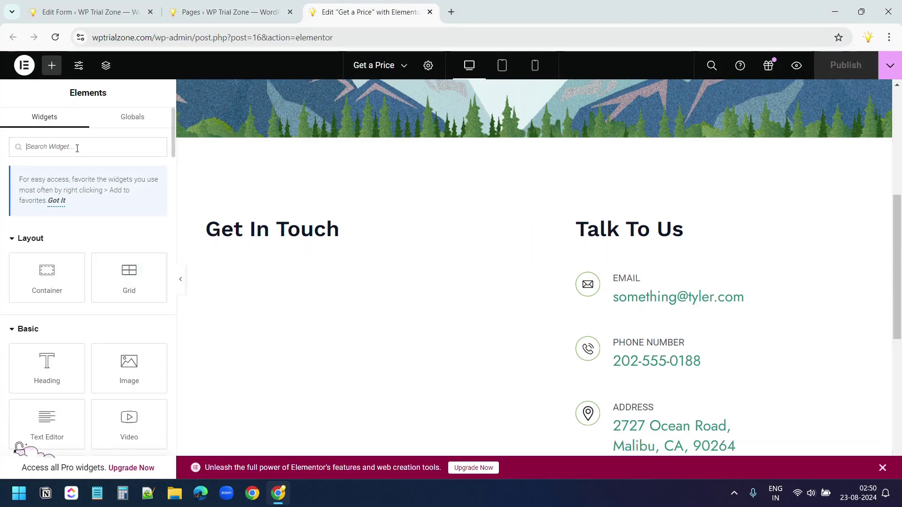
# Add a Shortcode widget under Get In Touch containing the pasted Get a Price form shortcode
pyautogui.write('short')
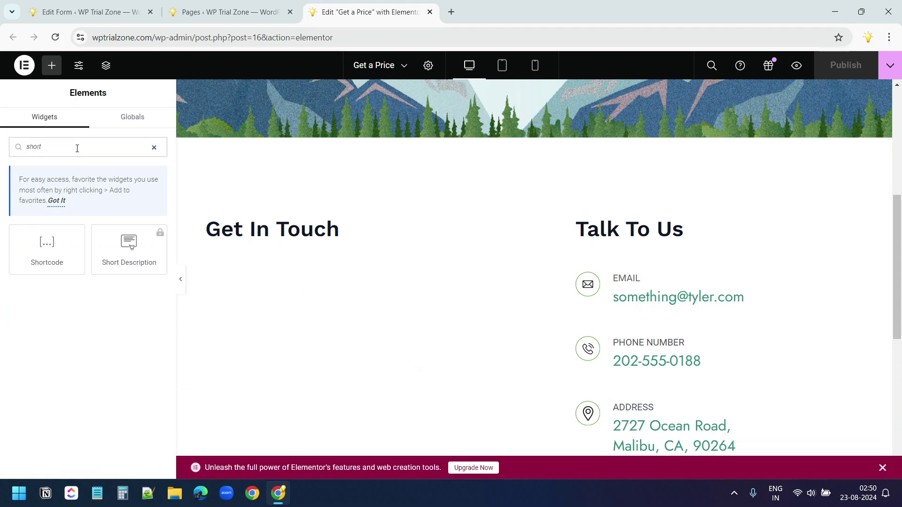
pyautogui.moveTo(47, 247); pyautogui.dragTo(314, 239)
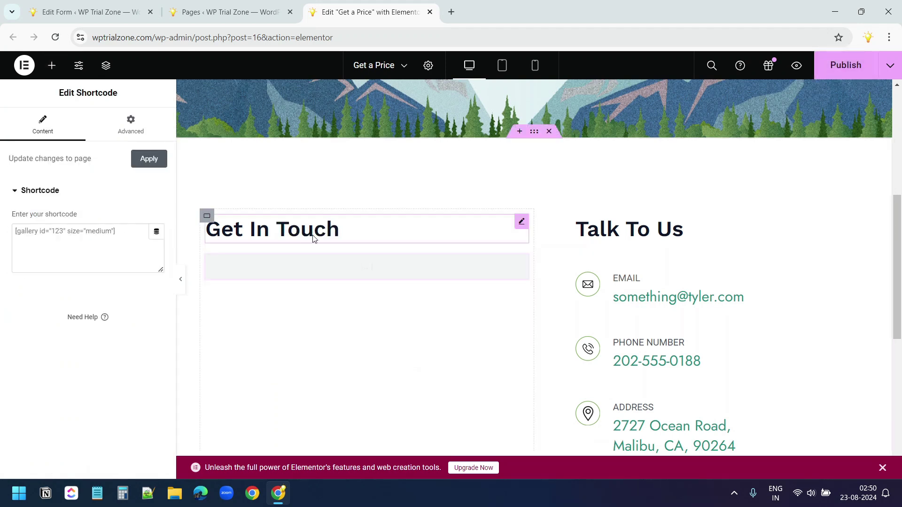
pyautogui.click(126, 230)
pyautogui.hotkey('ctrl', 'v')
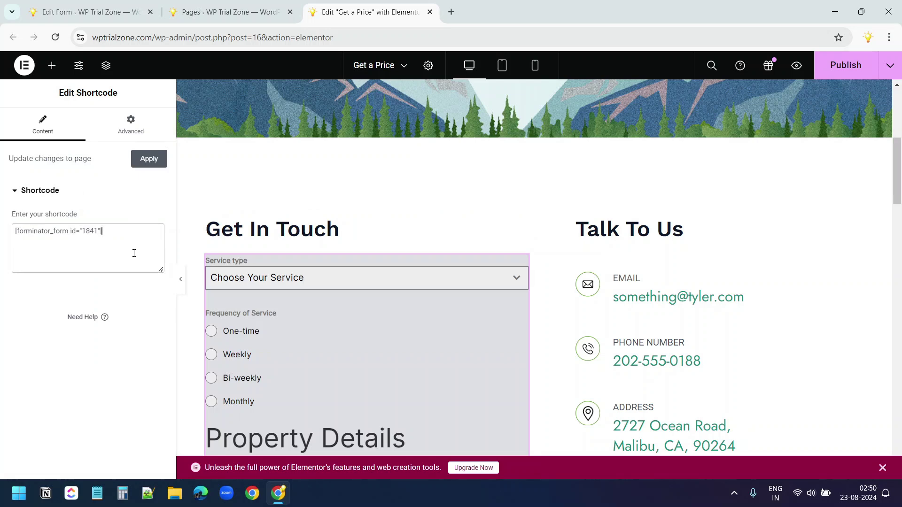
pyautogui.scroll(-15, 331, 267)
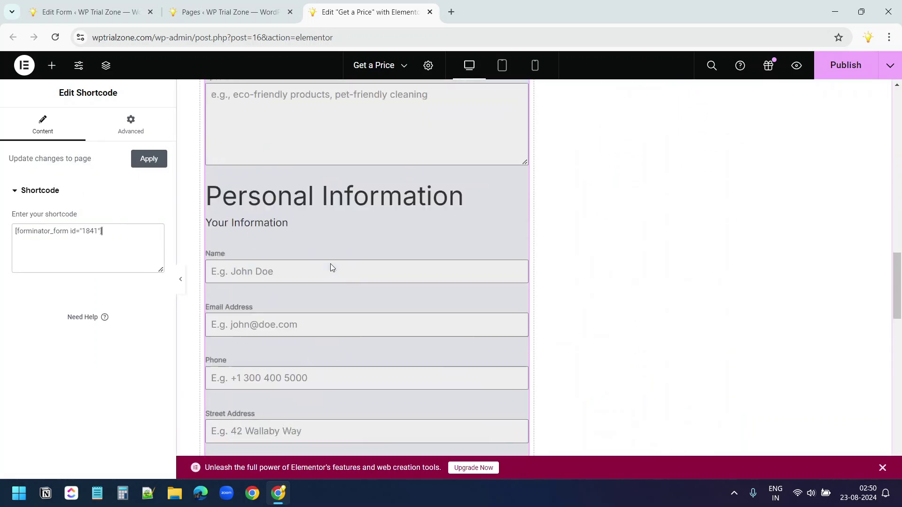
pyautogui.scroll(15, 331, 267)
# Publish the Get a Price page changes in Elementor
pyautogui.click(839, 67)
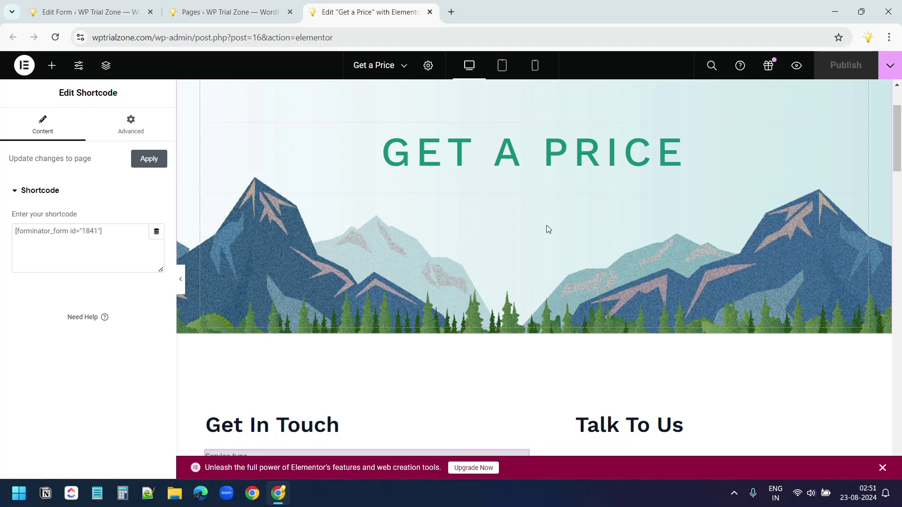
pyautogui.tripleClick(66, 236)
pyautogui.click(114, 239)
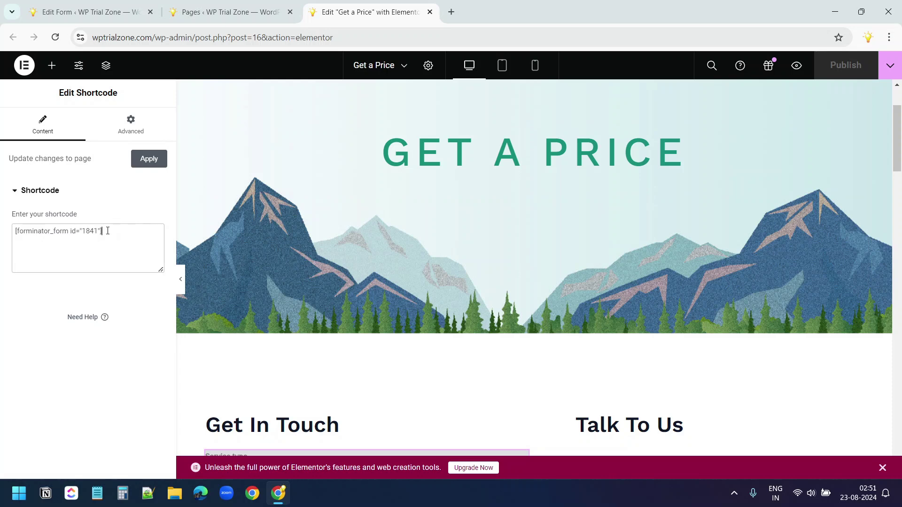
# Preview the Get a Price page and scroll through the embedded quote form
pyautogui.moveTo(108, 231); pyautogui.dragTo(15, 230)
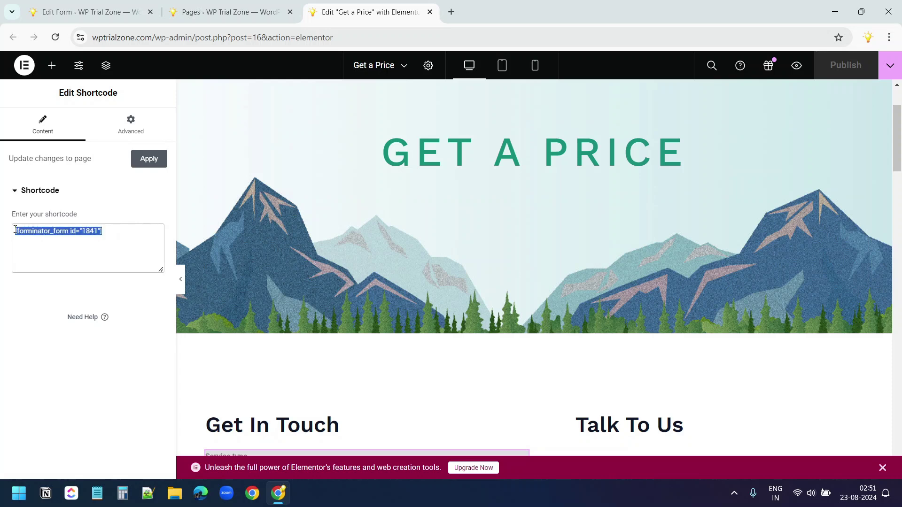
pyautogui.click(796, 66)
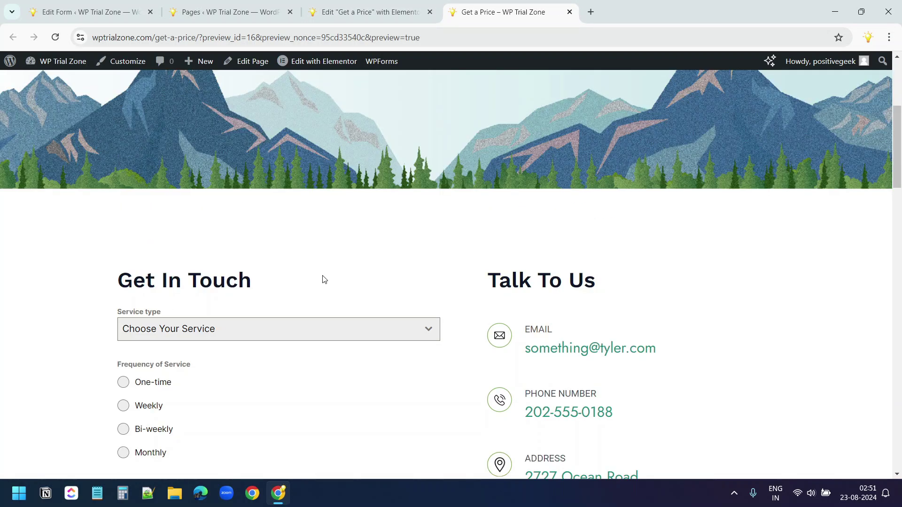
pyautogui.scroll(-14, 325, 281)
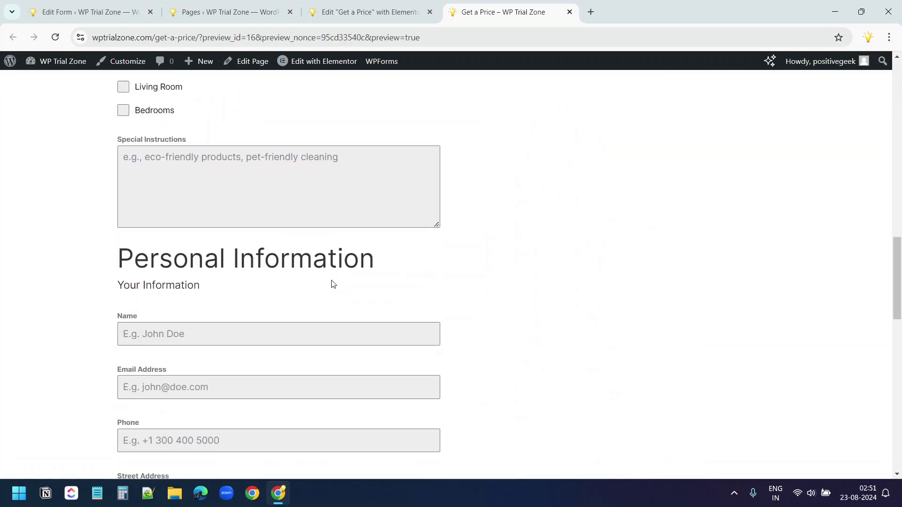
pyautogui.scroll(-8, 332, 284)
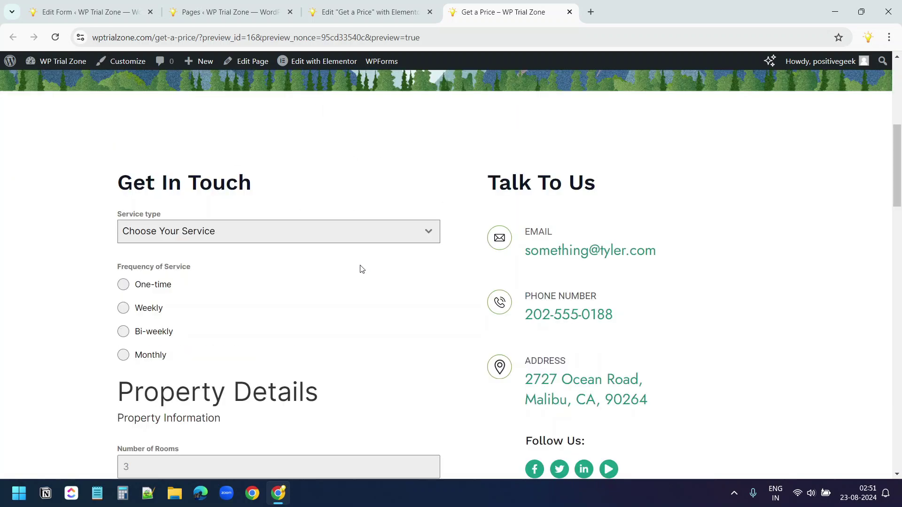
pyautogui.scroll(-6, 361, 267)
pyautogui.scroll(13, 360, 265)
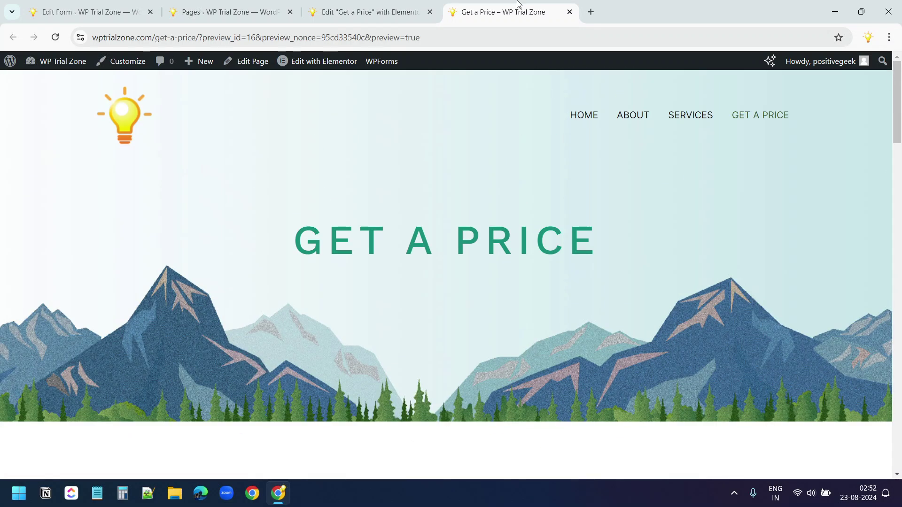
# Insert a Page Break field and move it before Personal Information
pyautogui.hotkey('ctrl', '1')
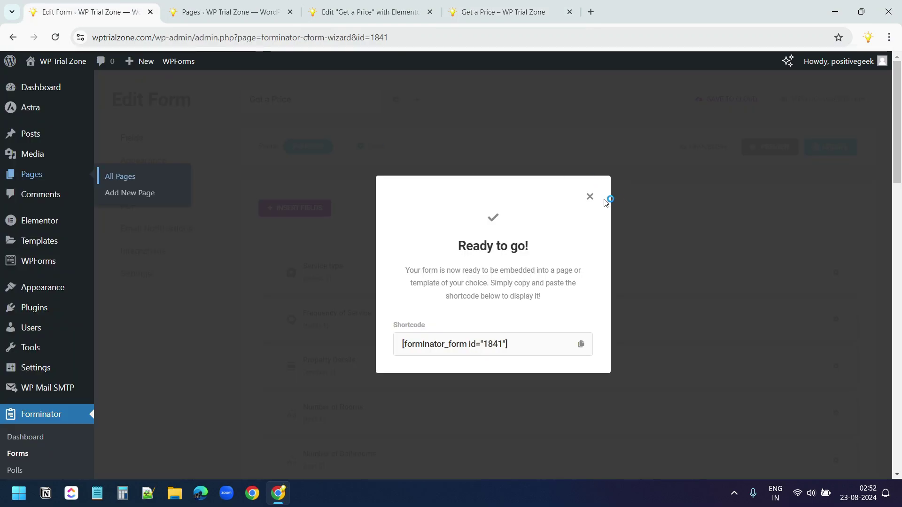
pyautogui.click(590, 197)
pyautogui.scroll(-10, 562, 206)
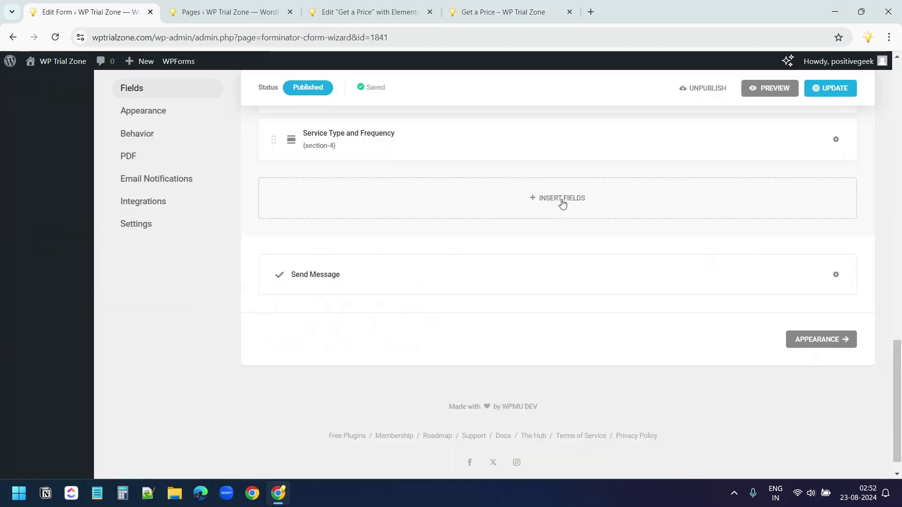
pyautogui.click(563, 202)
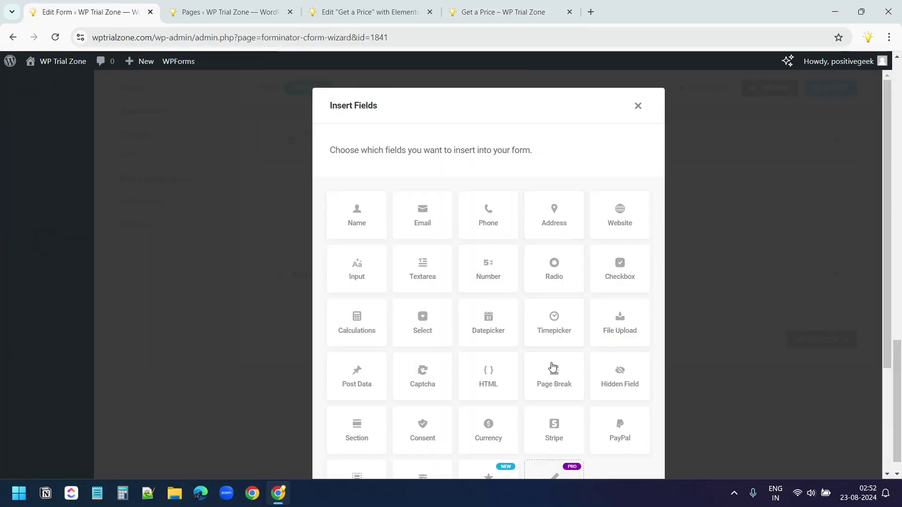
pyautogui.click(553, 369)
pyautogui.scroll(-3, 586, 371)
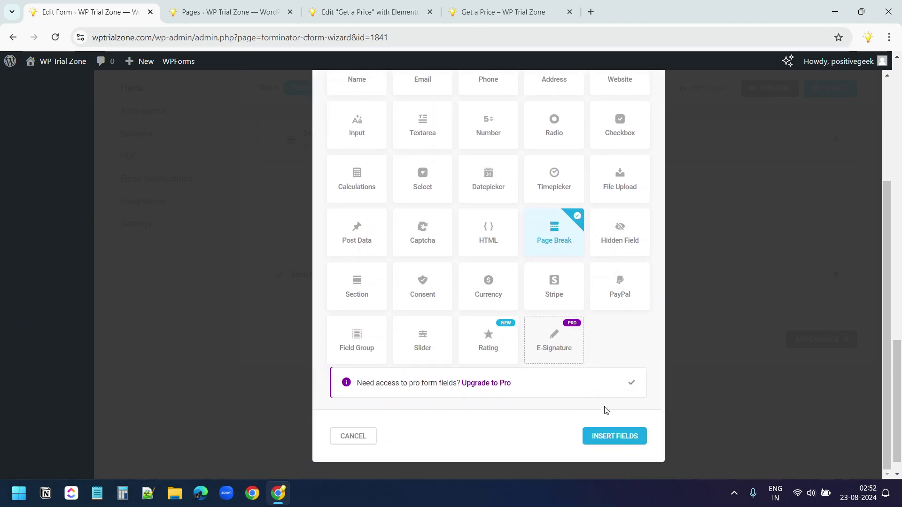
pyautogui.click(614, 436)
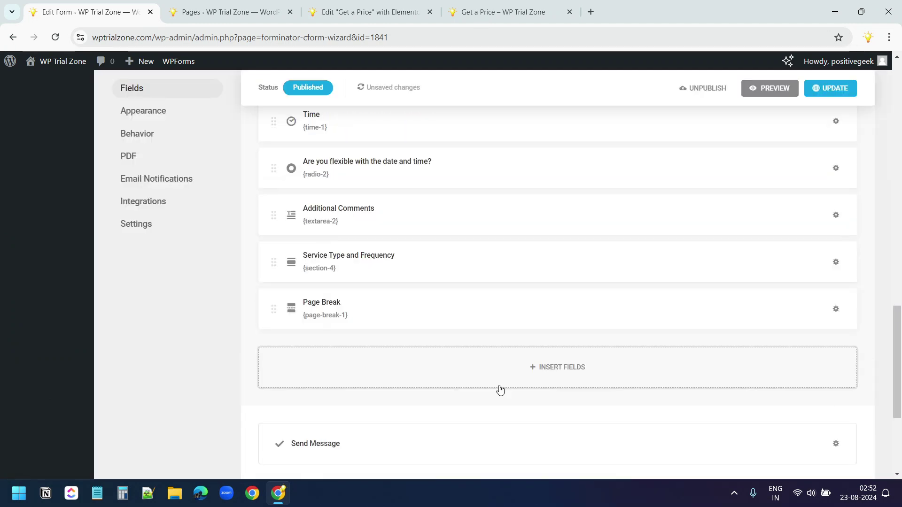
pyautogui.scroll(15, 499, 390)
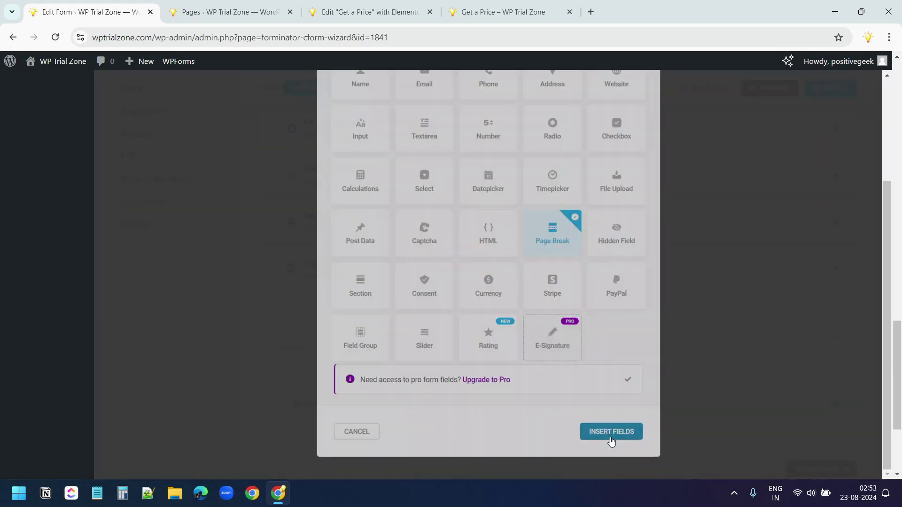
pyautogui.moveTo(467, 268); pyautogui.dragTo(476, 230)
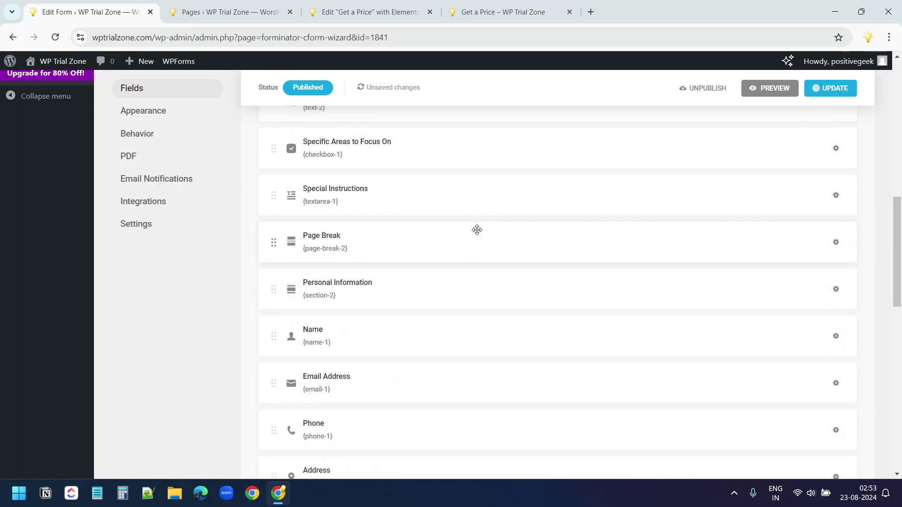
# Add a second page break before Preferred Service Date and Time and update the form
pyautogui.scroll(-10, 489, 275)
pyautogui.click(559, 216)
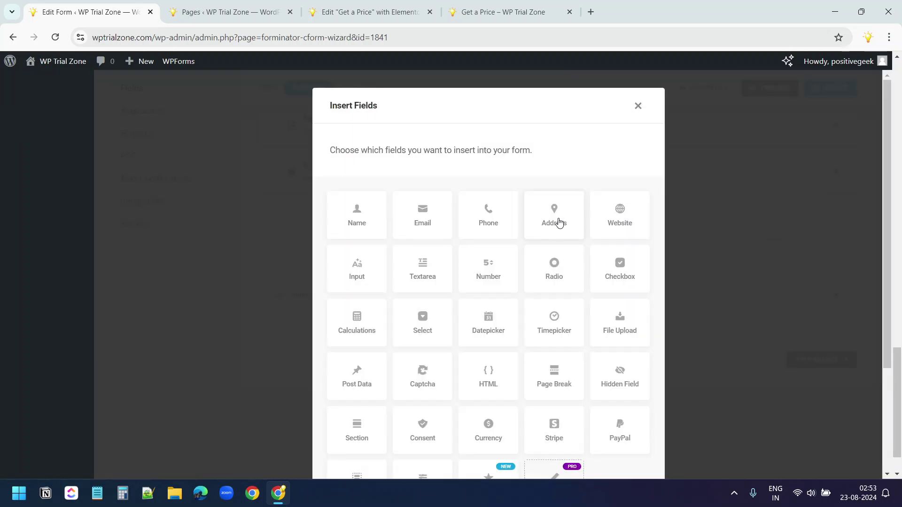
pyautogui.click(557, 375)
pyautogui.scroll(-3, 559, 378)
pyautogui.click(613, 435)
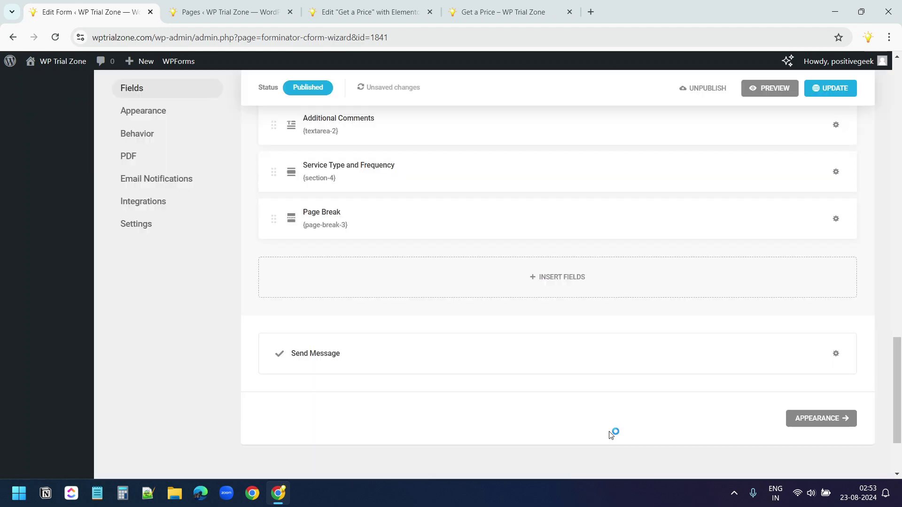
pyautogui.scroll(2, 439, 368)
pyautogui.moveTo(424, 320); pyautogui.dragTo(431, 228)
pyautogui.scroll(4, 447, 322)
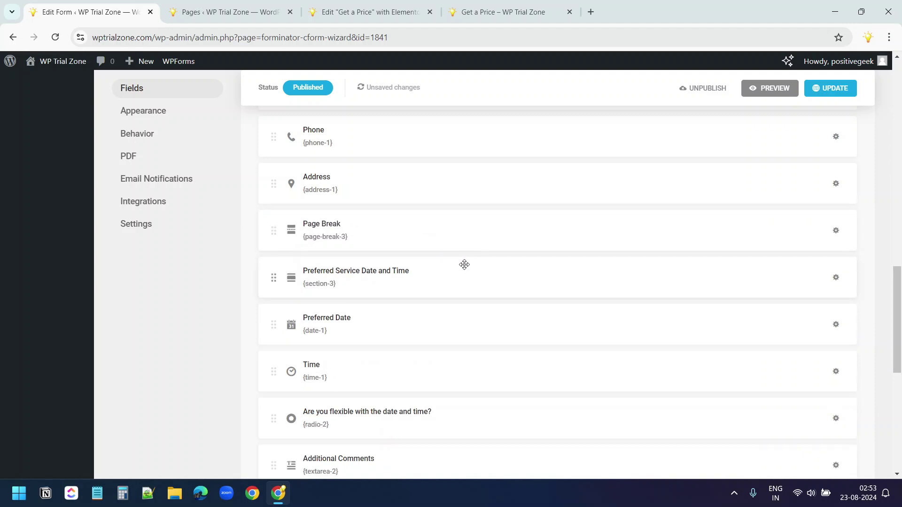
pyautogui.scroll(-2, 465, 264)
pyautogui.click(832, 88)
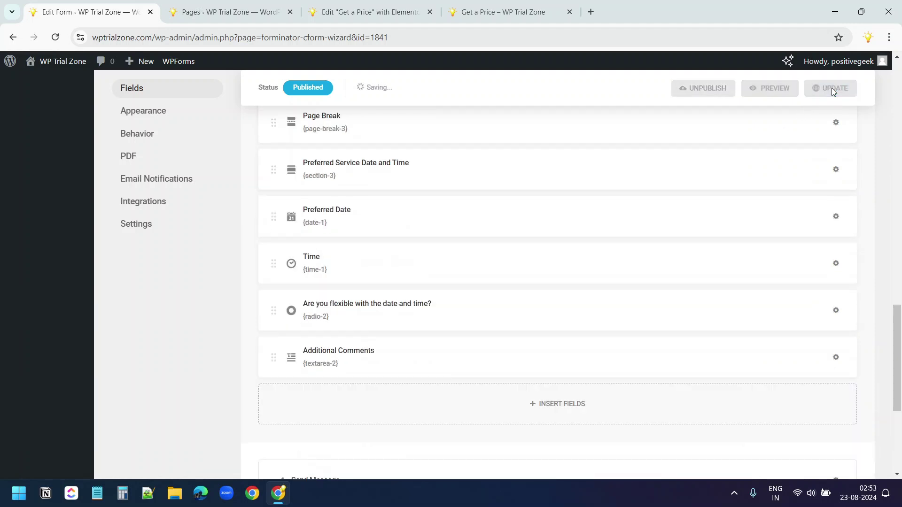
# Switch the form's appearance to the Flat design style and update it
pyautogui.scroll(4, 195, 302)
pyautogui.click(162, 116)
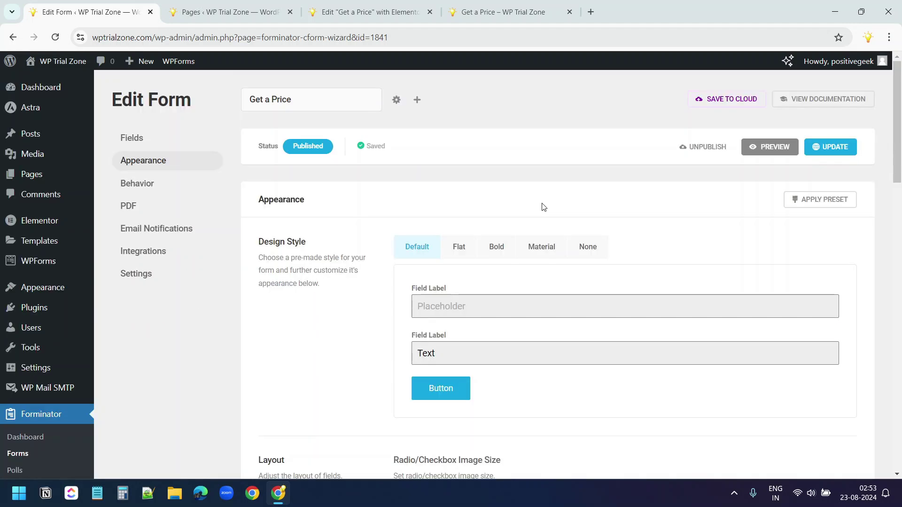
pyautogui.click(458, 247)
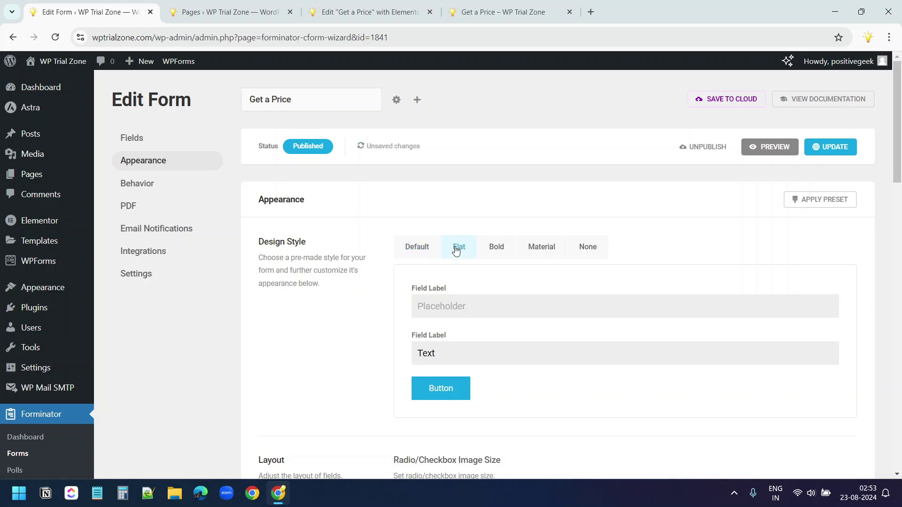
pyautogui.click(830, 149)
# Reload the Get a Price preview to check the restyled form
pyautogui.click(498, 12)
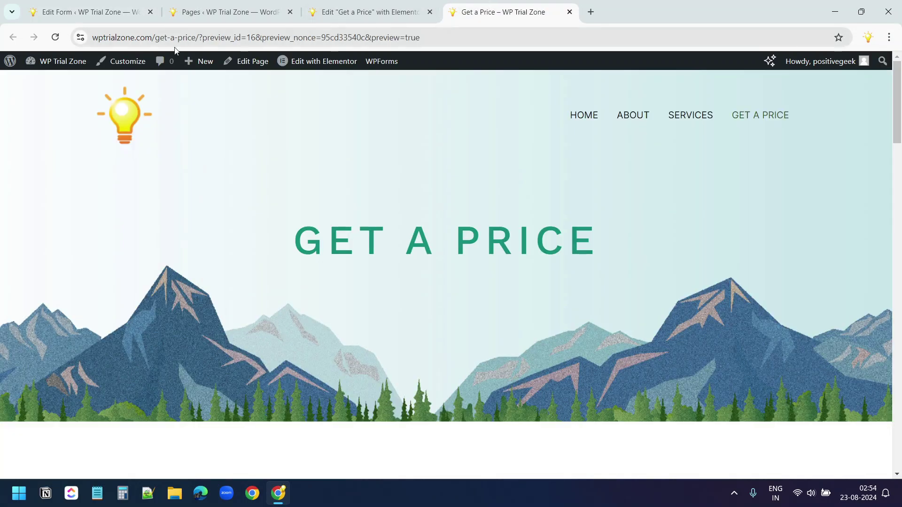
pyautogui.click(56, 39)
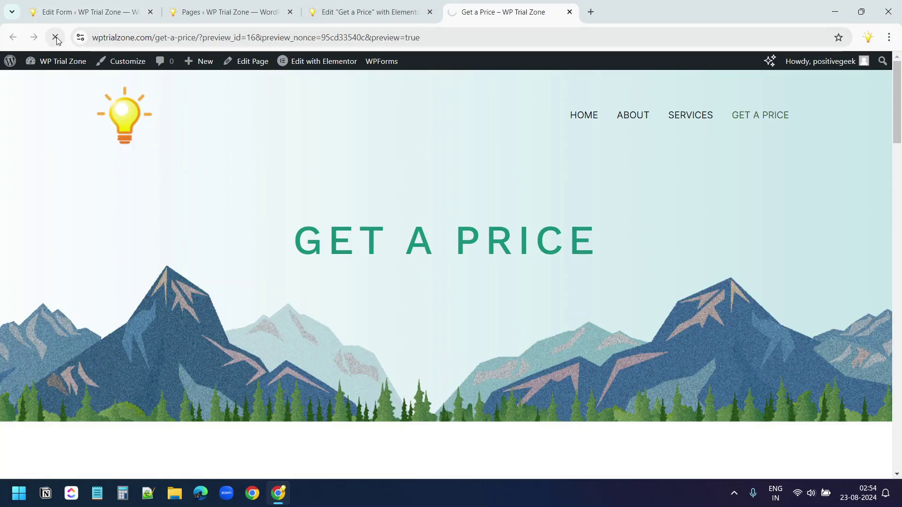
pyautogui.scroll(-8, 407, 188)
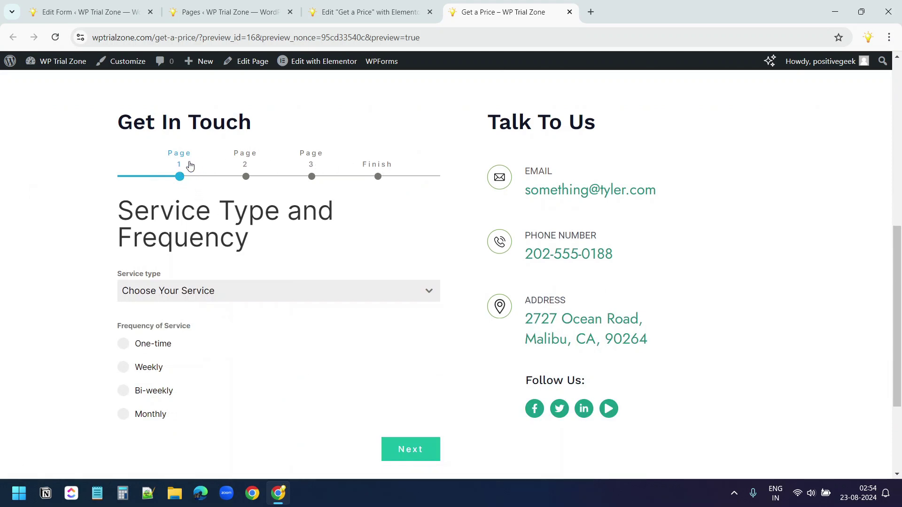
pyautogui.click(366, 11)
# Relabel the pagination steps Service Type and Frequency, Property Details, Personal Information, Preferred Service Date and Time
pyautogui.click(83, 12)
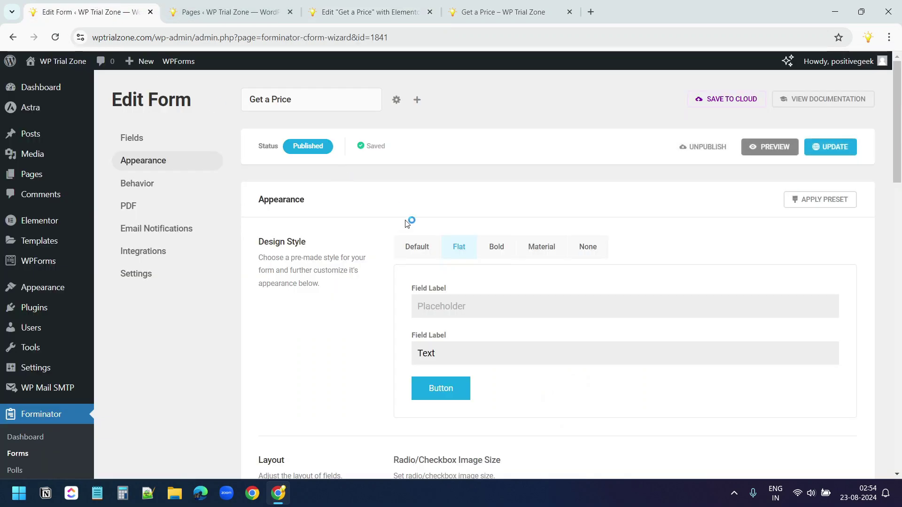
pyautogui.click(133, 137)
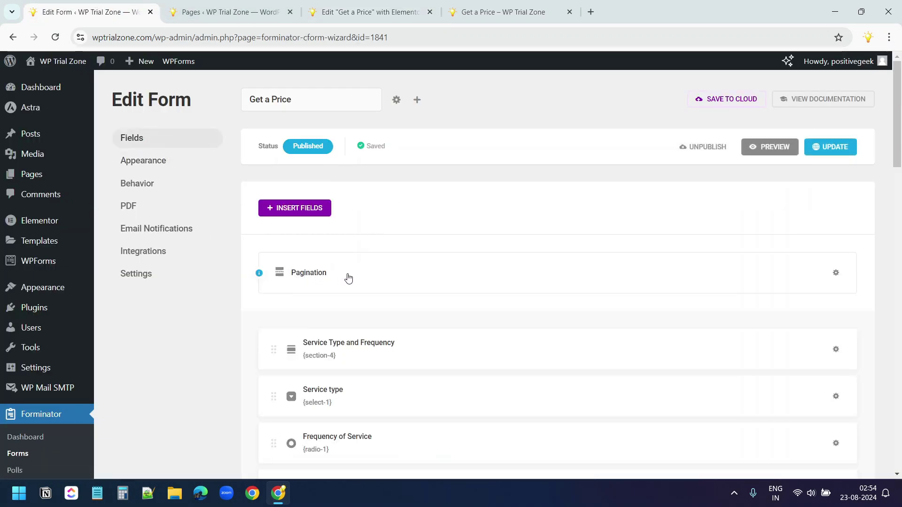
pyautogui.click(836, 273)
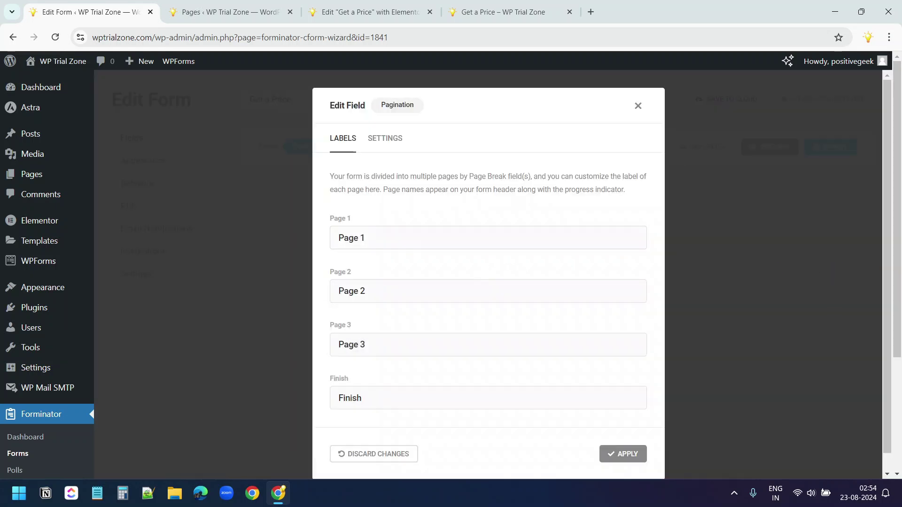
pyautogui.click(404, 233)
pyautogui.moveTo(404, 235); pyautogui.dragTo(288, 230)
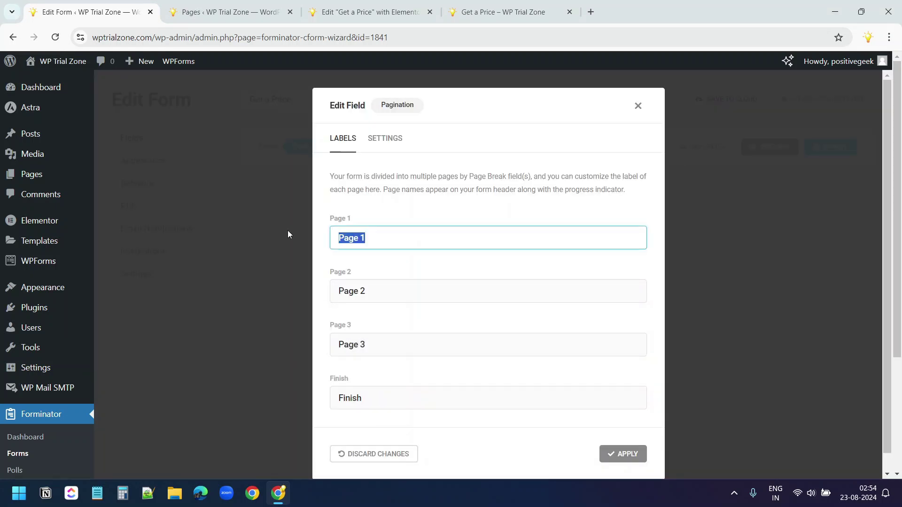
pyautogui.write('Service Type and Frequency')
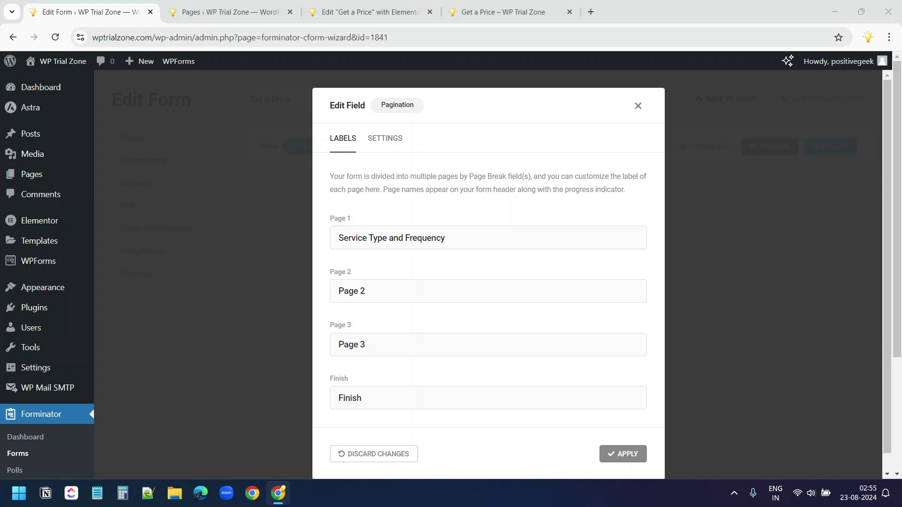
pyautogui.moveTo(408, 286); pyautogui.dragTo(293, 285)
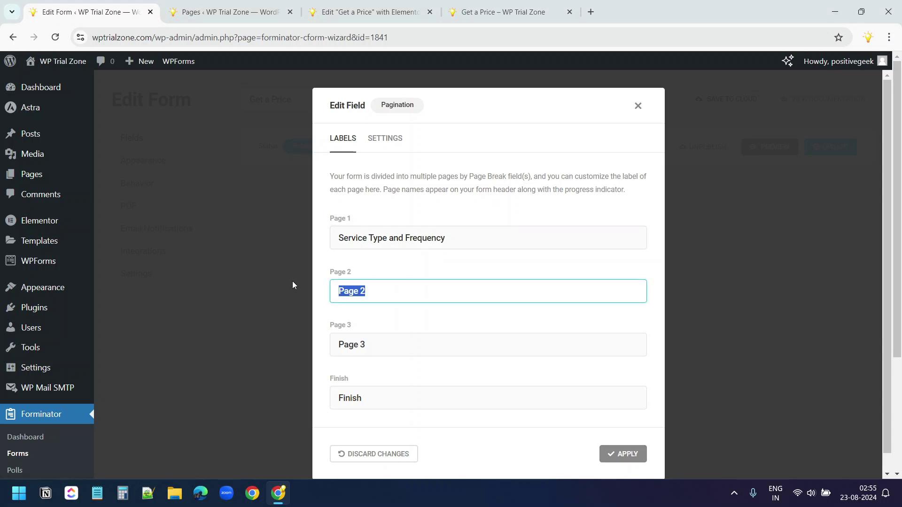
pyautogui.write('Property Details')
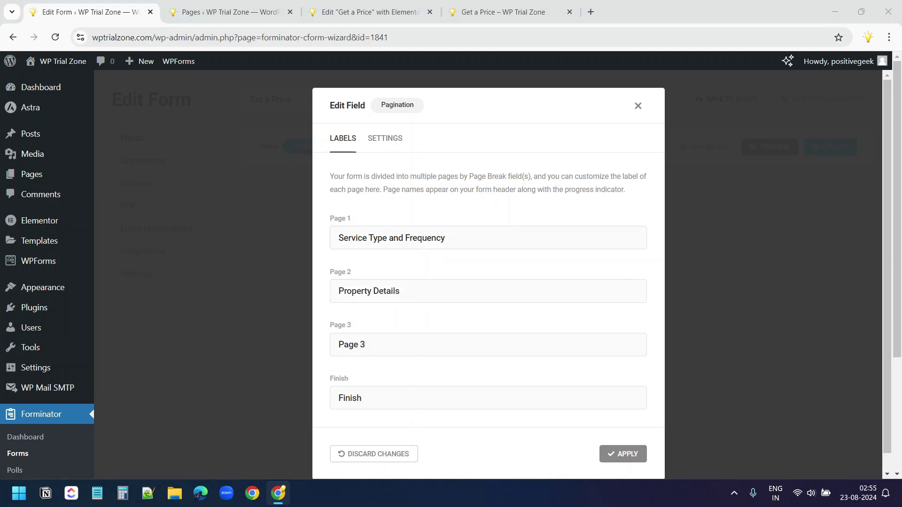
pyautogui.moveTo(449, 339); pyautogui.dragTo(272, 337)
pyautogui.write('Personal Information')
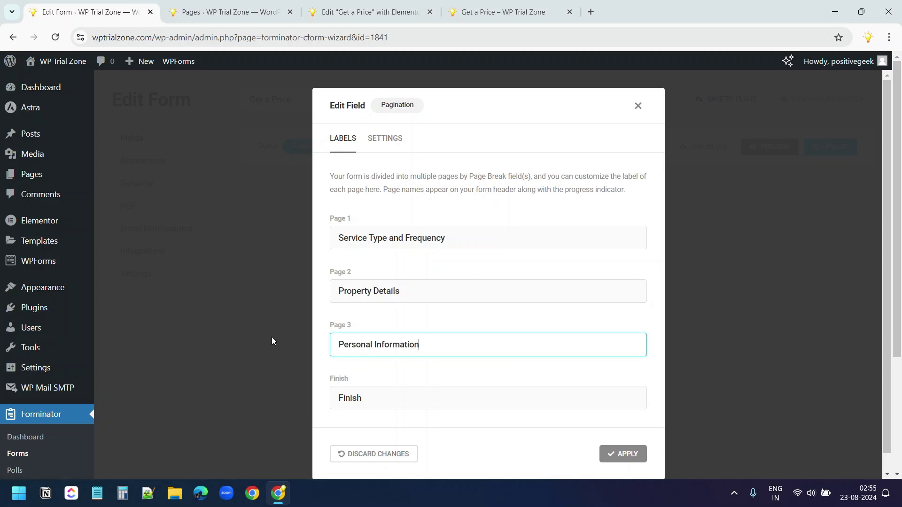
pyautogui.moveTo(446, 397); pyautogui.dragTo(266, 392)
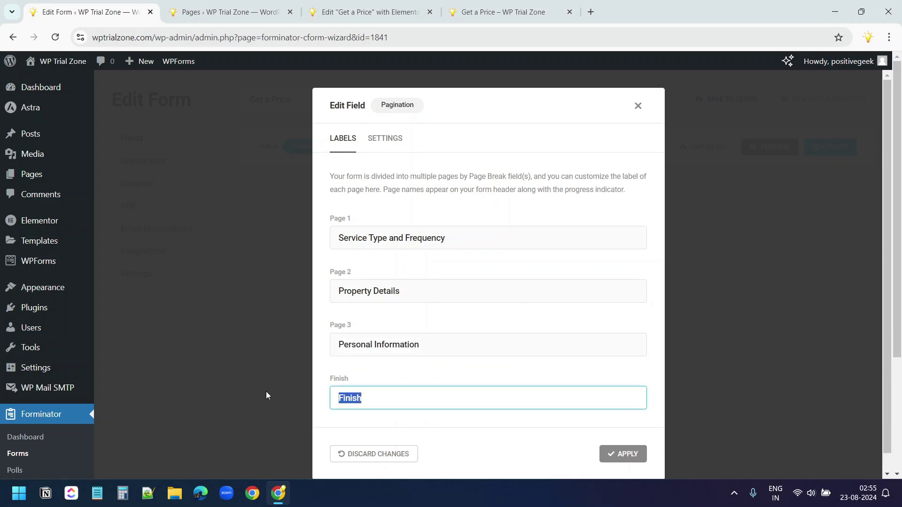
pyautogui.write('Preferred Service Date and Time')
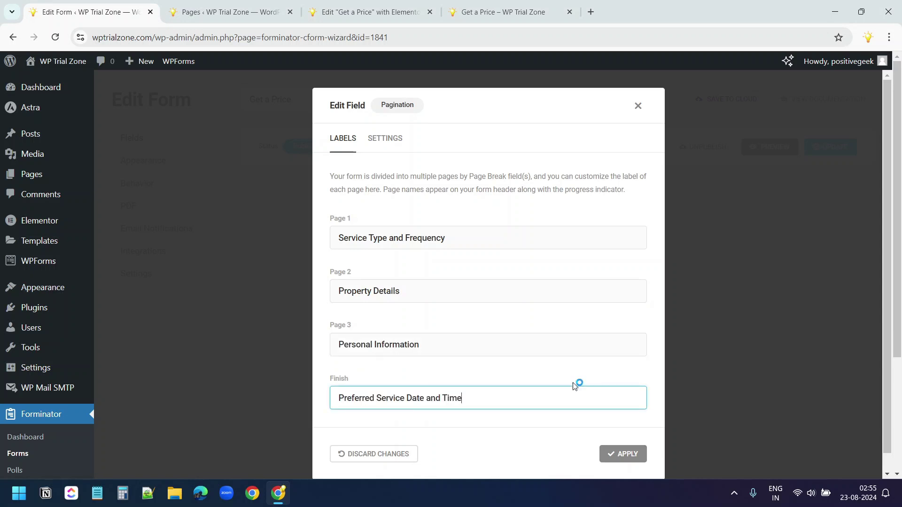
pyautogui.click(624, 454)
# Update the form and reload the Get a Price preview
pyautogui.click(817, 148)
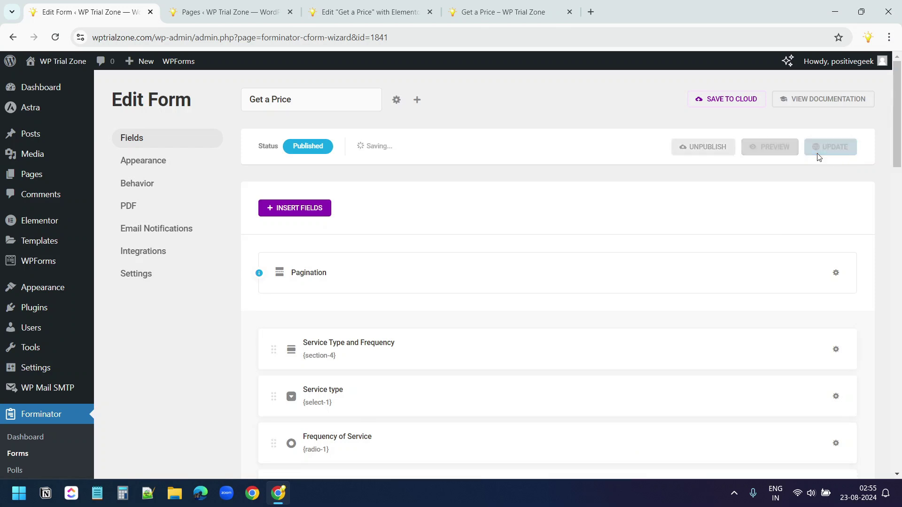
pyautogui.click(502, 11)
pyautogui.click(55, 37)
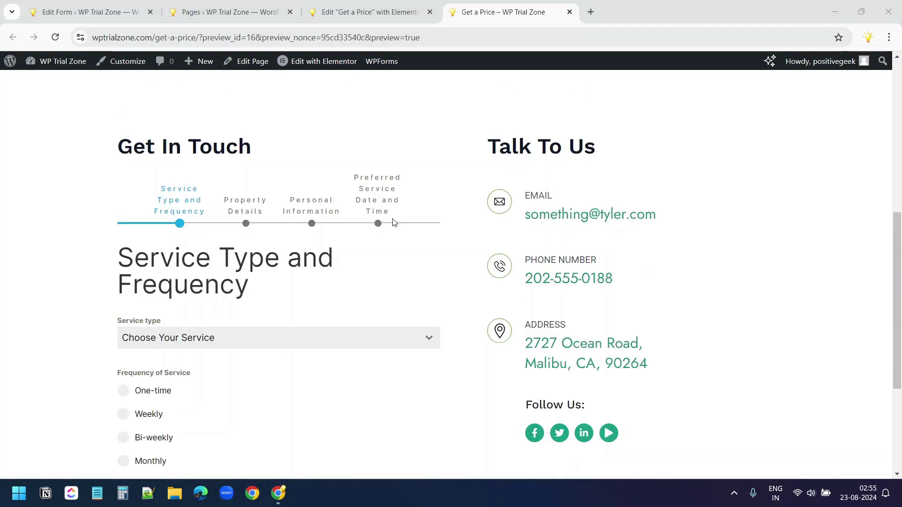
# Add an email notification with subject 'Your service request details' and body {all_fields}
pyautogui.click(118, 11)
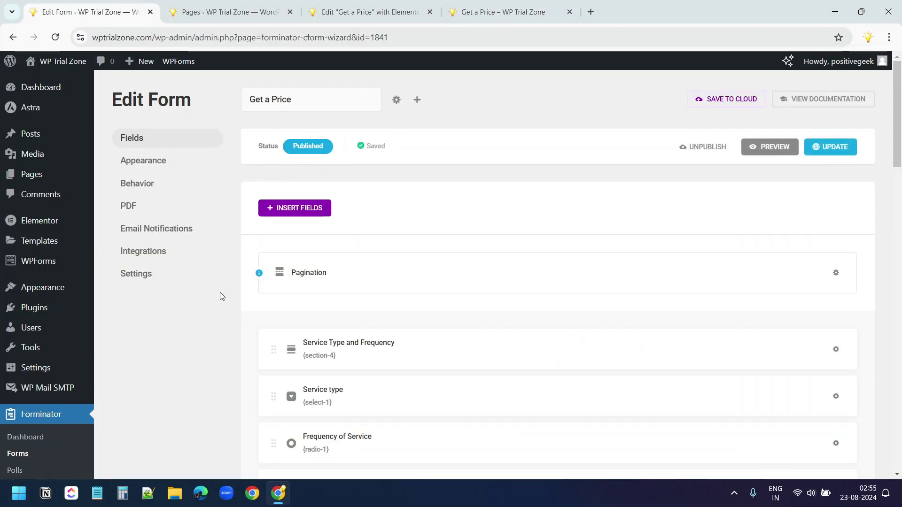
pyautogui.click(184, 237)
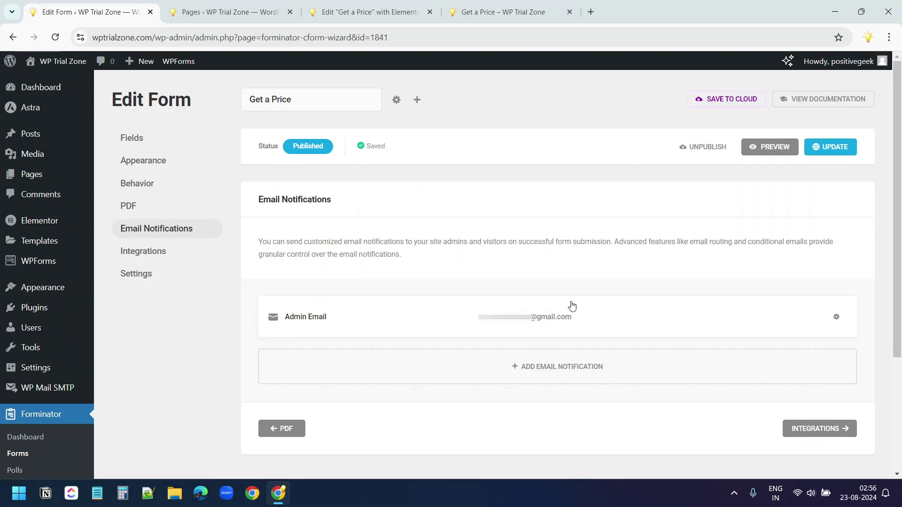
pyautogui.click(563, 365)
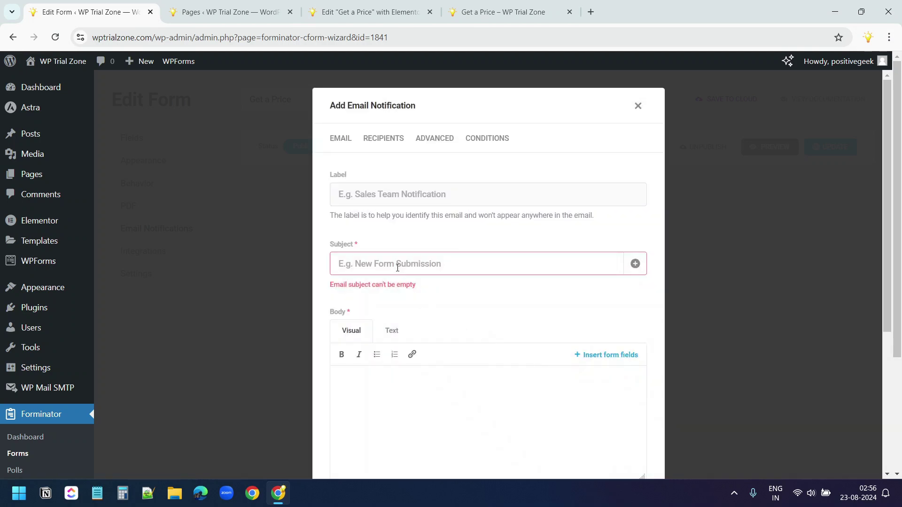
pyautogui.click(398, 266)
pyautogui.write('Your se')
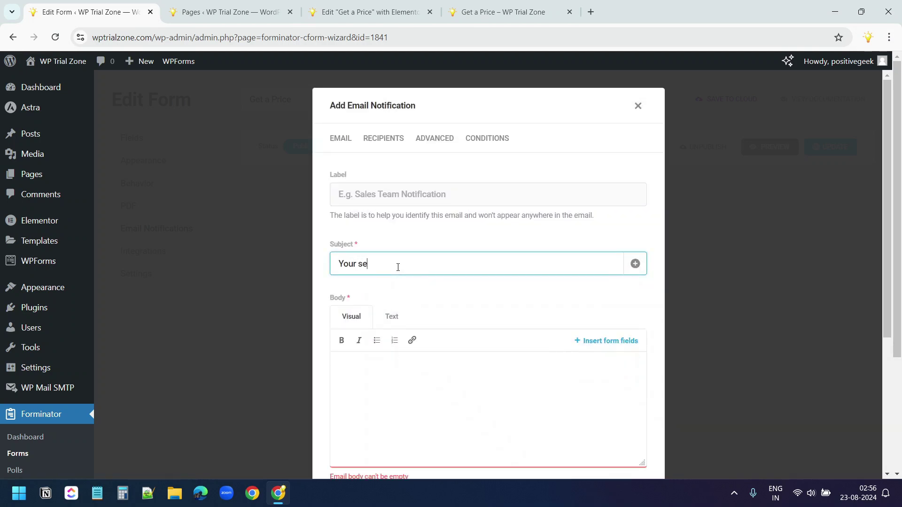
pyautogui.write('rvice request details')
pyautogui.scroll(-2, 583, 374)
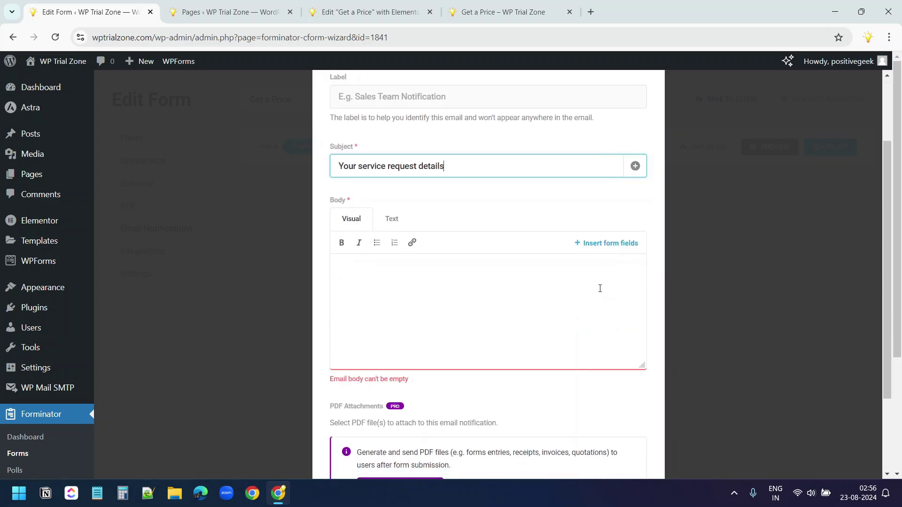
pyautogui.click(609, 244)
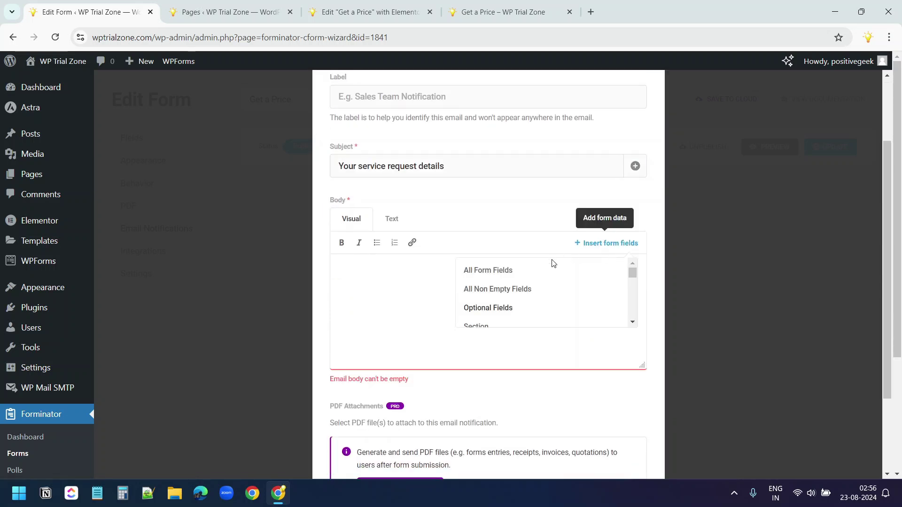
pyautogui.click(491, 270)
pyautogui.scroll(2, 389, 190)
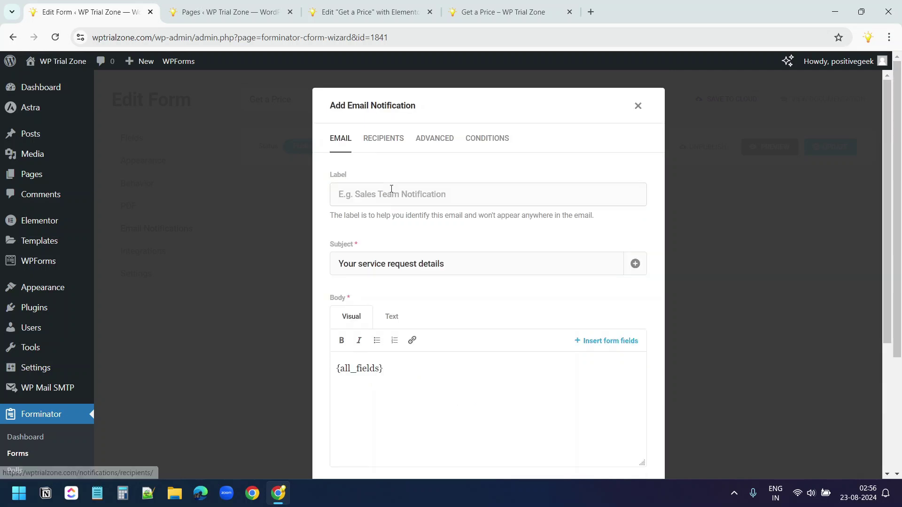
# Set the notification's recipient to the form's Email Address field {email-1}
pyautogui.click(386, 140)
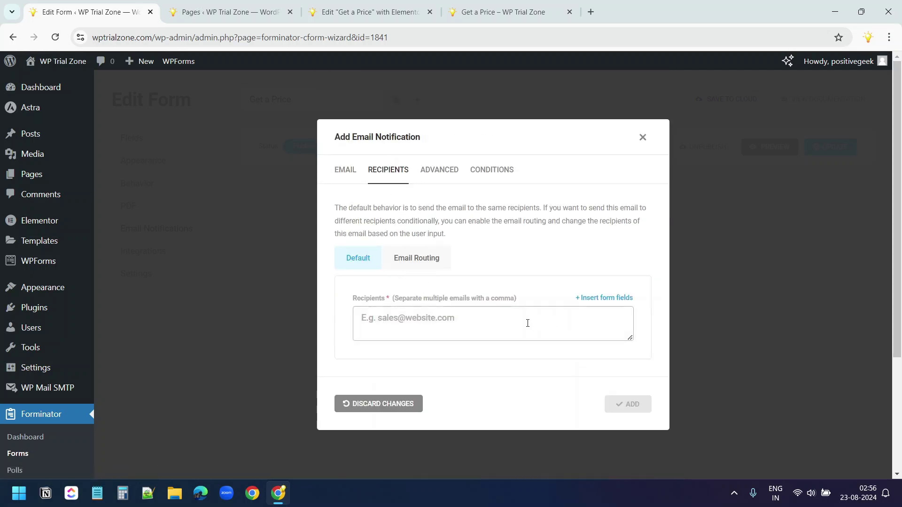
pyautogui.click(609, 299)
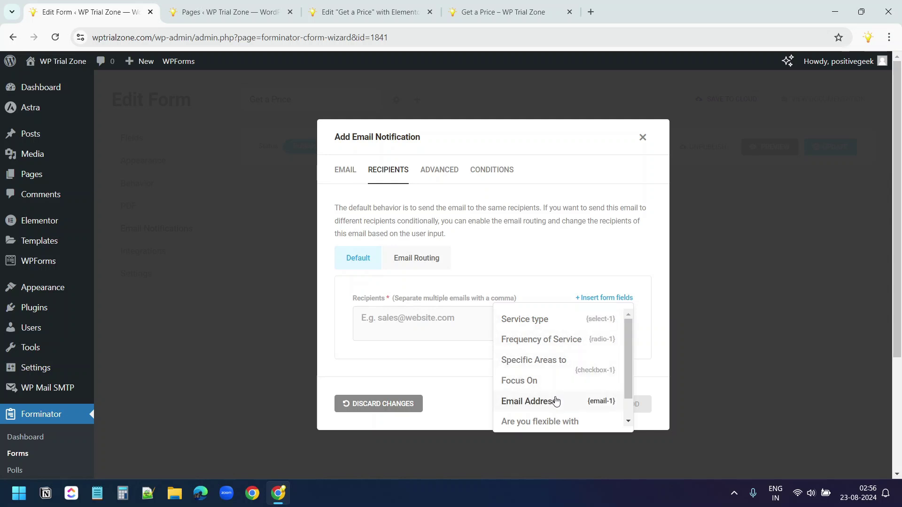
pyautogui.click(528, 401)
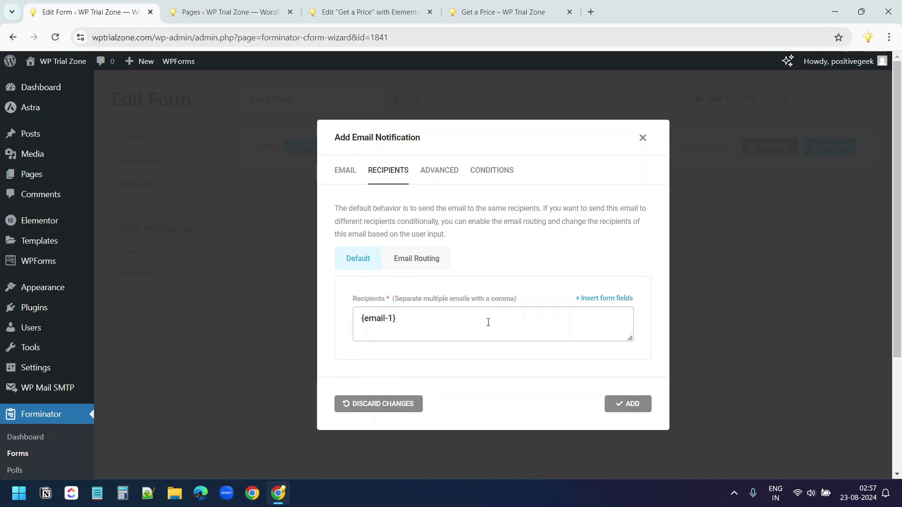
# Add the notification, update the form, and reload the Get a Price preview
pyautogui.click(630, 405)
pyautogui.click(142, 250)
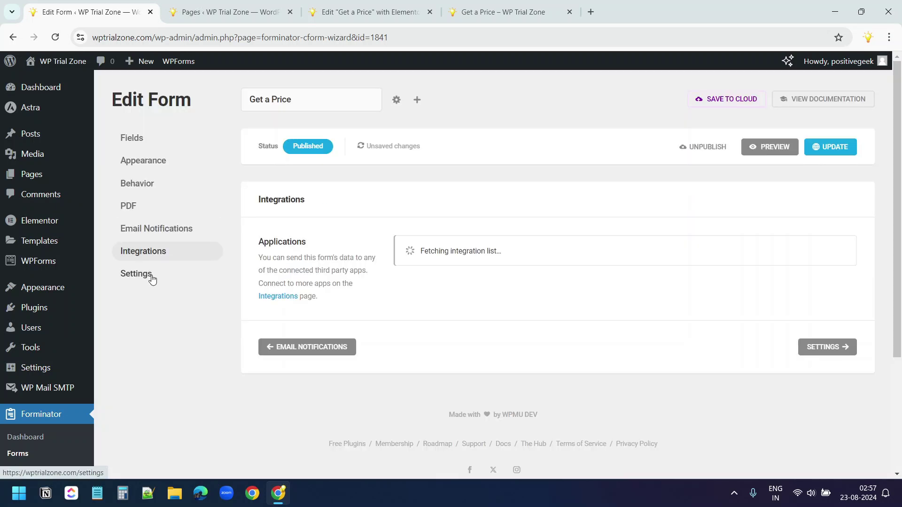
pyautogui.click(136, 273)
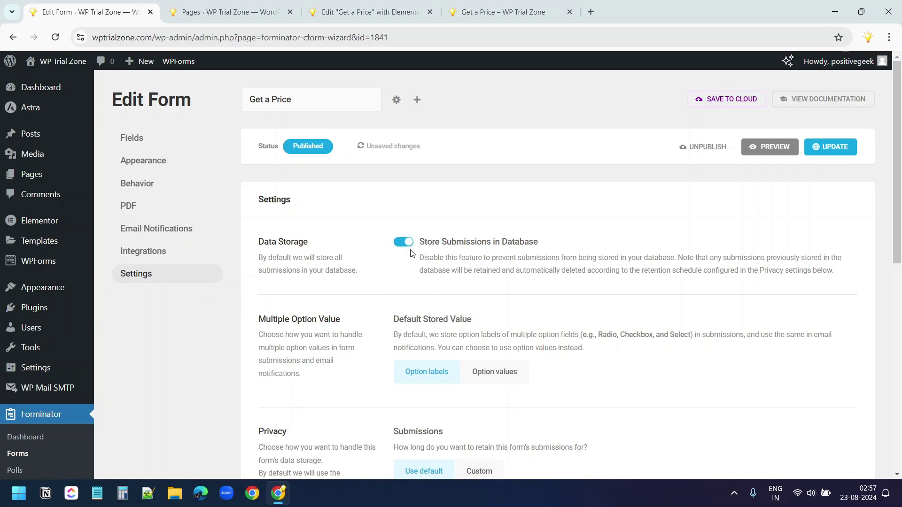
pyautogui.click(837, 146)
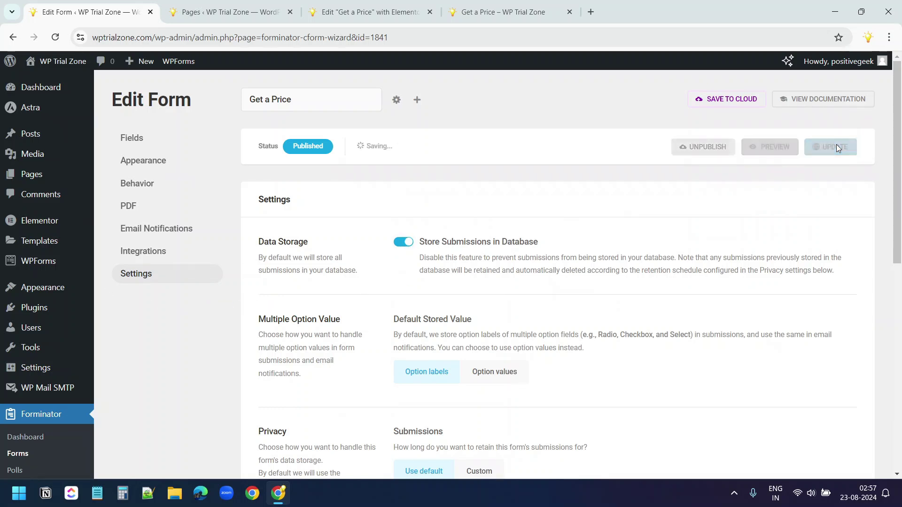
pyautogui.click(502, 11)
pyautogui.click(56, 38)
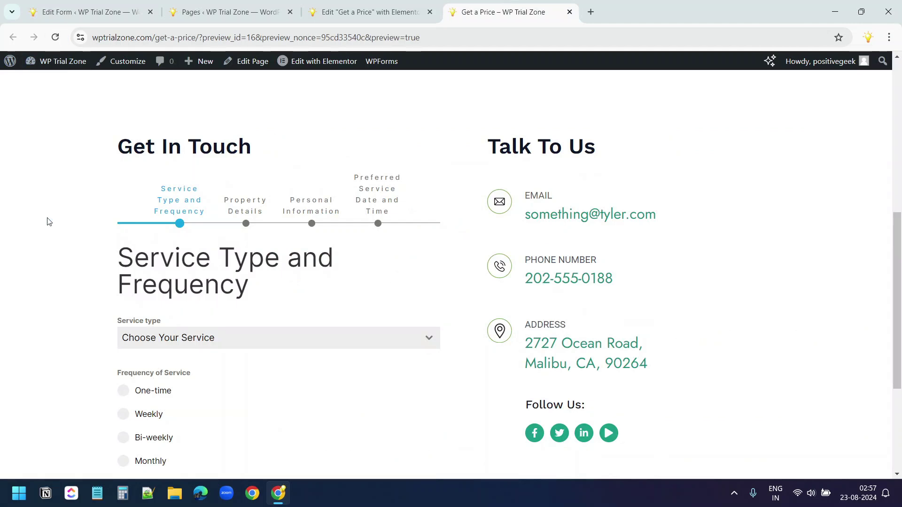
# Choose Commercial Cleaning as the service type and advance to Property Details
pyautogui.scroll(-2, 72, 221)
pyautogui.click(162, 240)
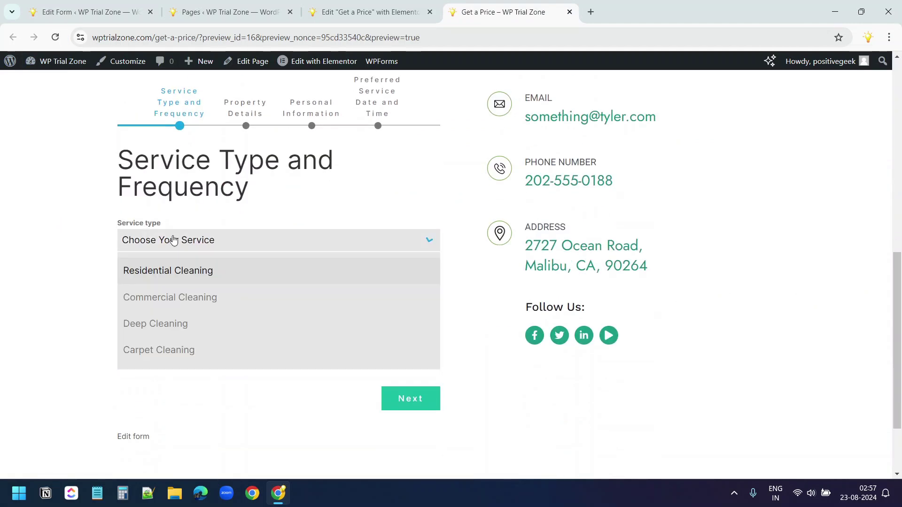
pyautogui.click(173, 306)
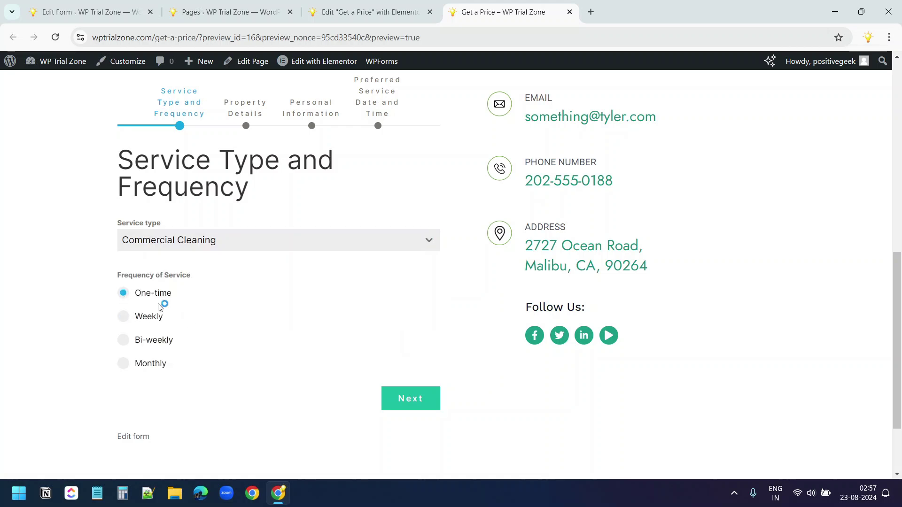
pyautogui.click(409, 397)
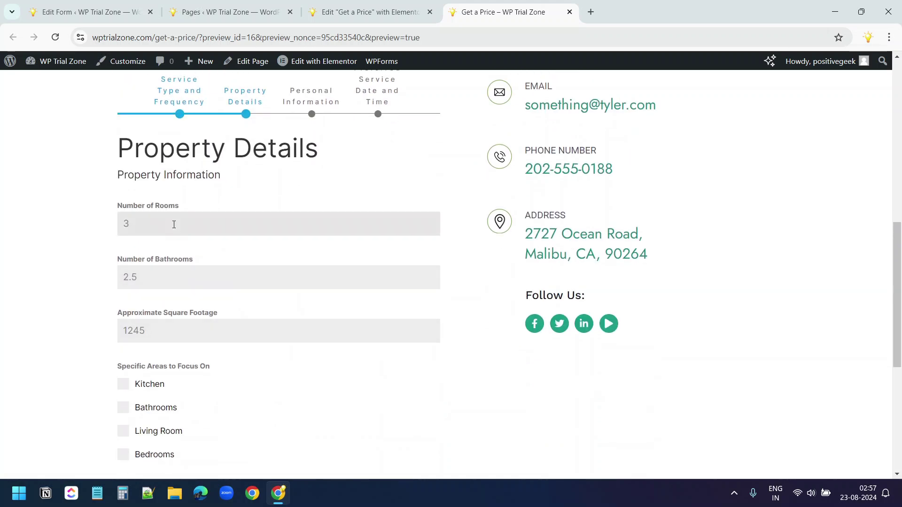
# Enter 3.5 bathrooms, 2000 sq ft and 'Eco-freindly products' instructions, then continue to Personal Information
pyautogui.click(181, 281)
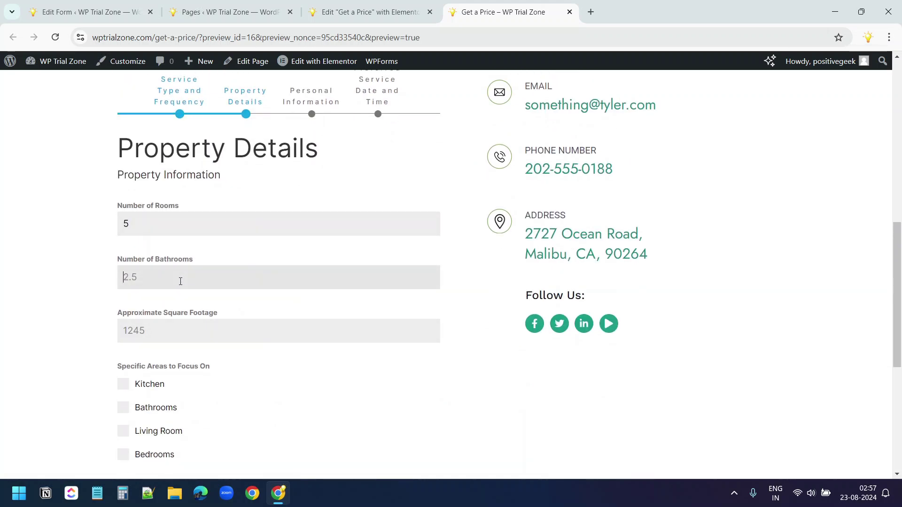
pyautogui.write('3.5')
pyautogui.click(150, 330)
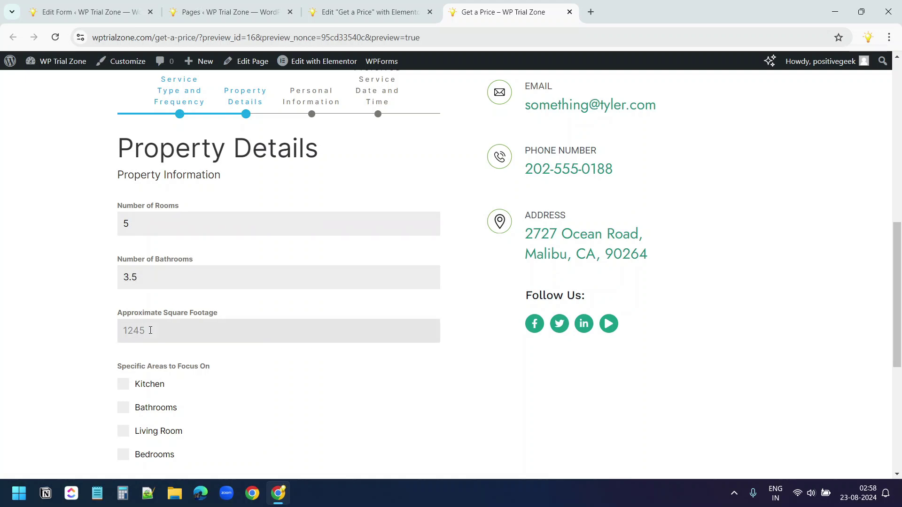
pyautogui.scroll(-2, 180, 312)
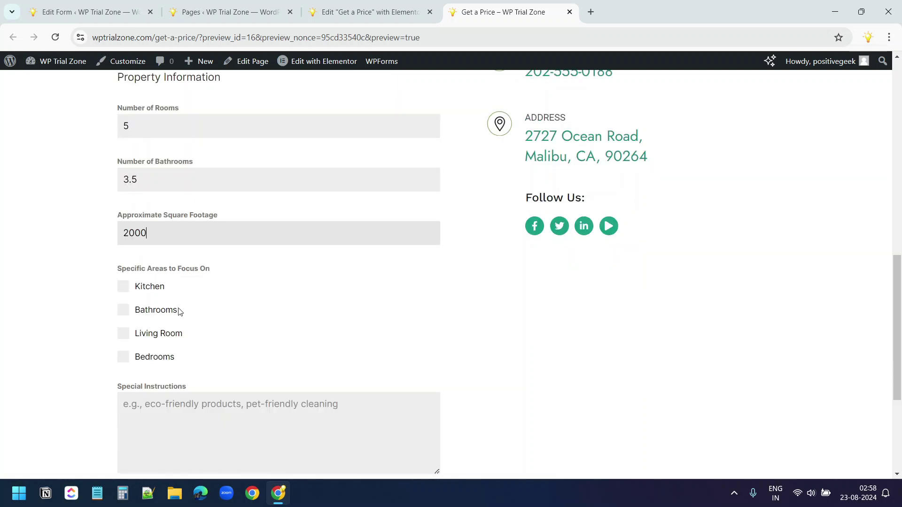
pyautogui.scroll(-2, 276, 309)
pyautogui.click(286, 306)
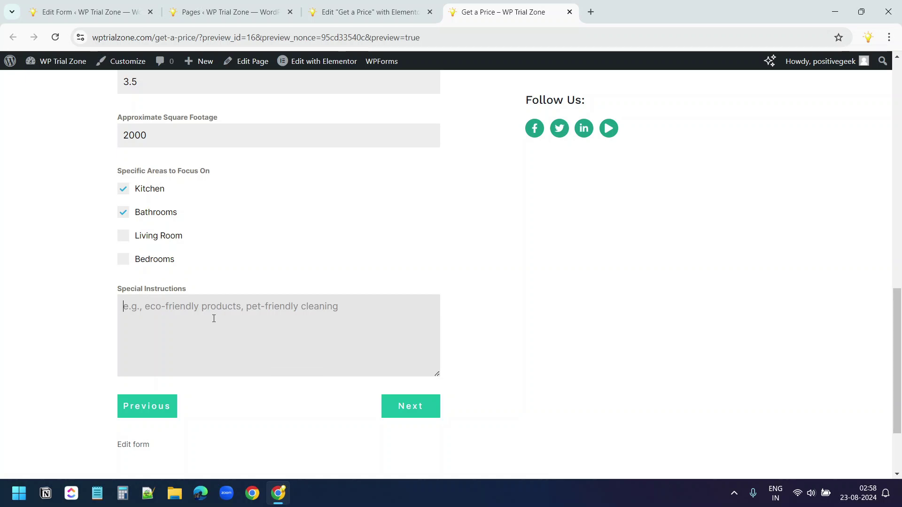
pyautogui.write('Eco-freindly ')
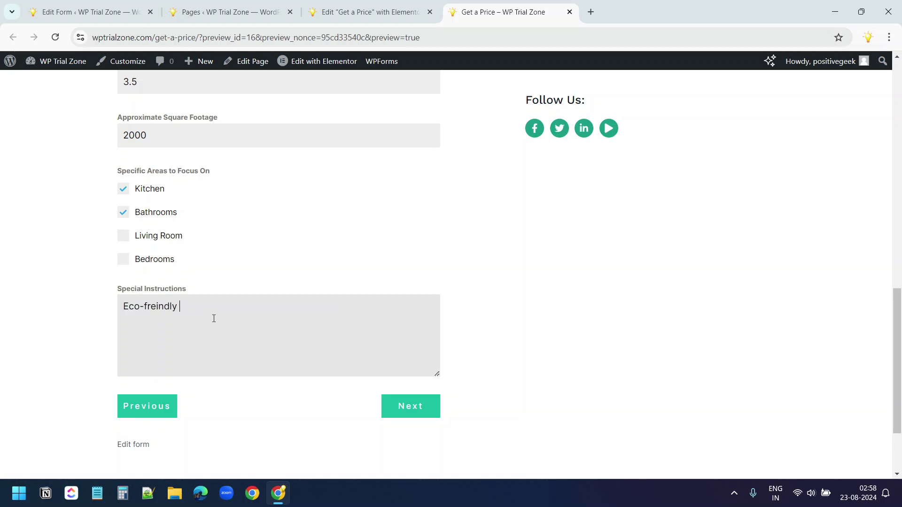
pyautogui.write('products')
pyautogui.click(404, 407)
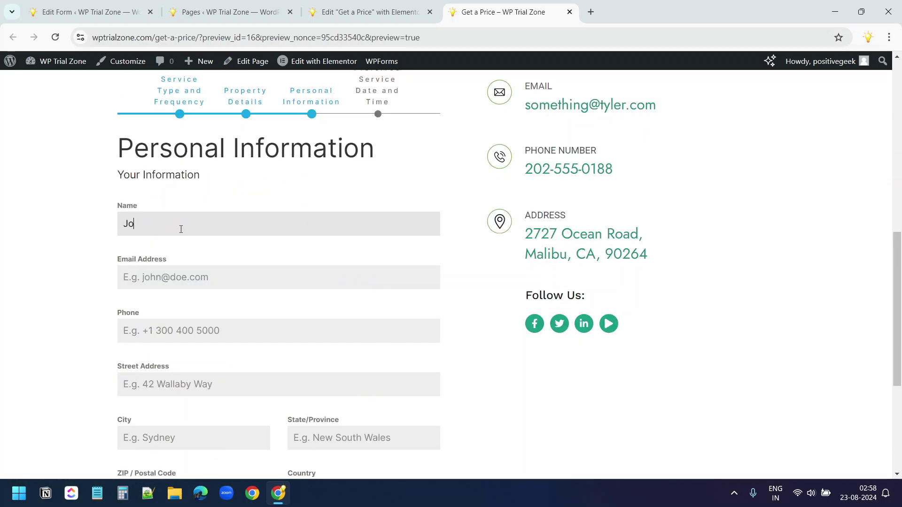
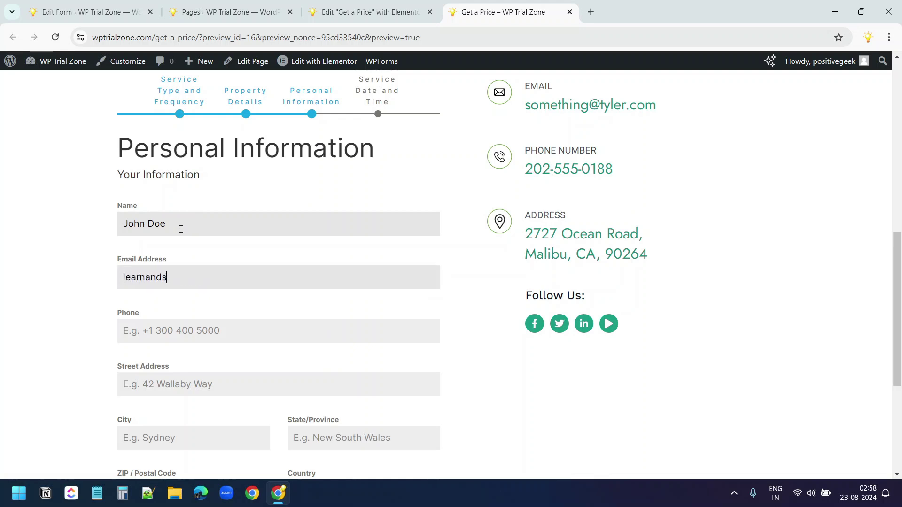
# Fill in the contact's e-mail, phone and postal address, with country Australia
pyautogui.click(177, 331)
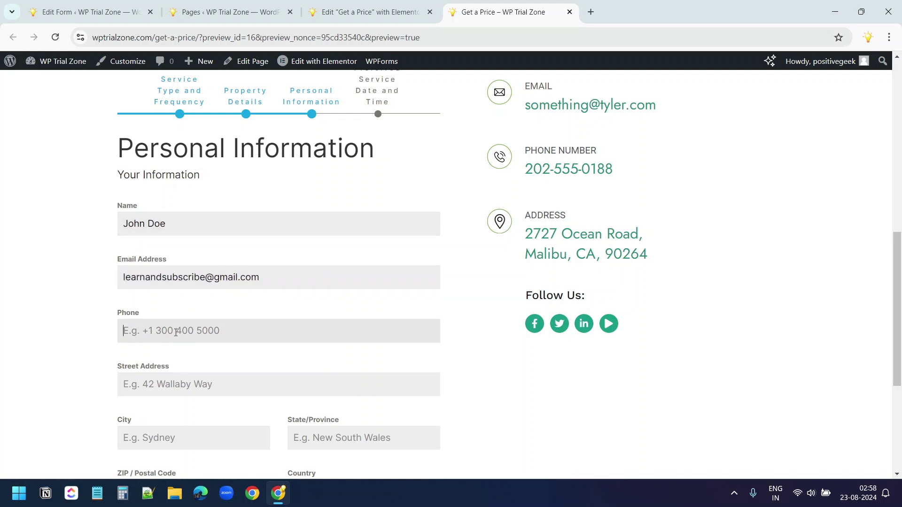
pyautogui.write('1234567890')
pyautogui.click(176, 381)
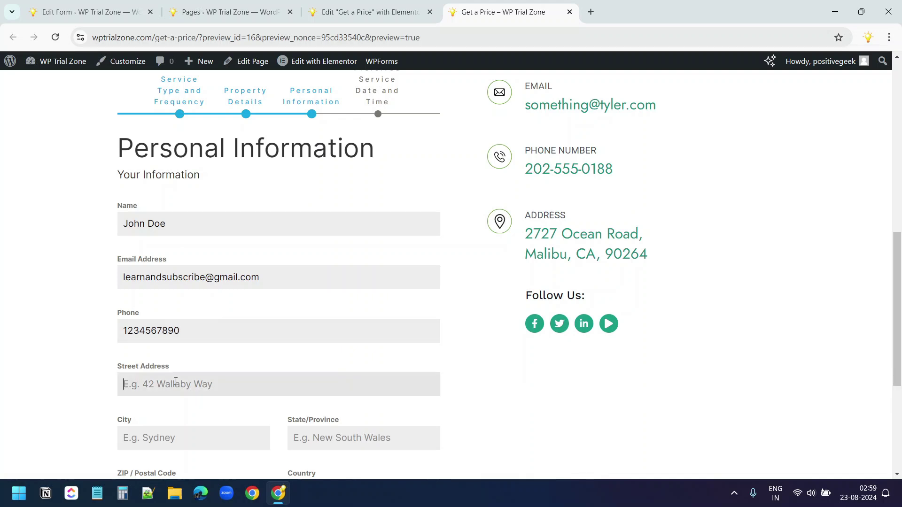
pyautogui.write('123 Demo Street')
pyautogui.press('Tab')
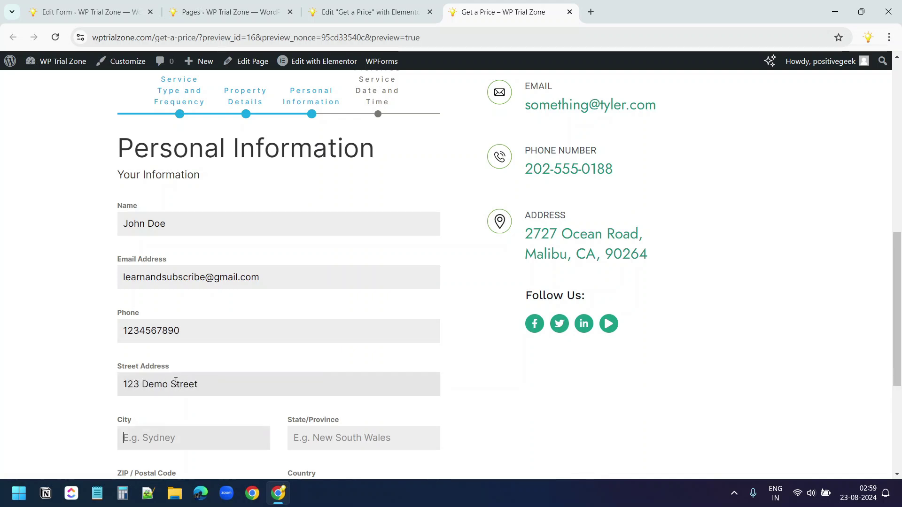
pyautogui.write('Demo')
pyautogui.press('Tab')
pyautogui.write('Demo')
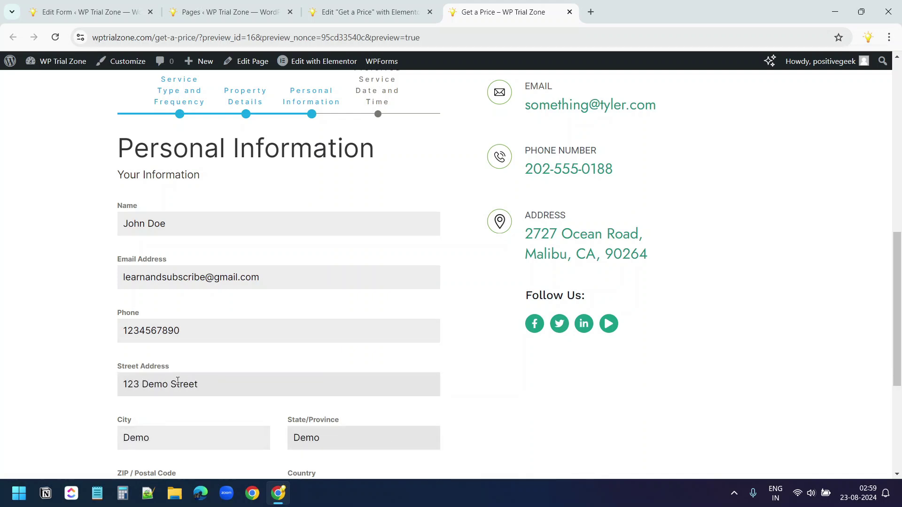
pyautogui.press('Tab')
pyautogui.write('123456')
pyautogui.press('Tab')
pyautogui.write('aust')
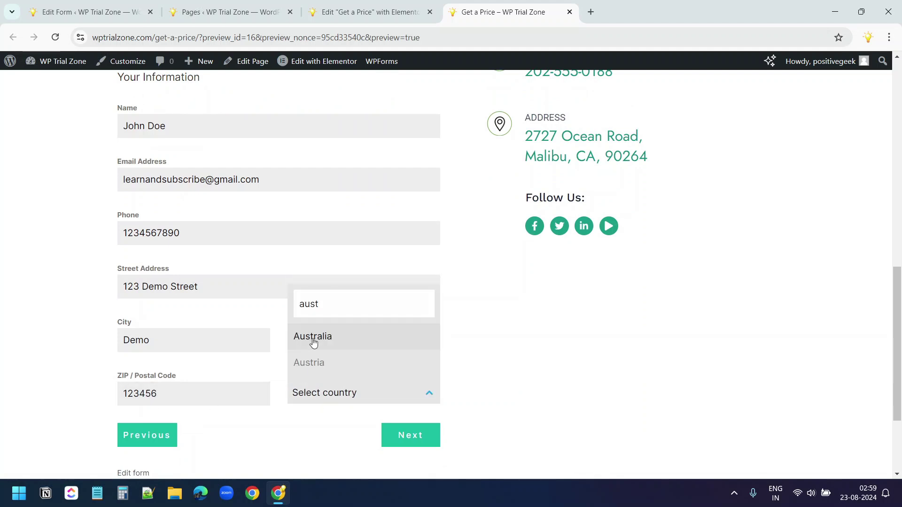
pyautogui.press('Return')
# Book 08/25/2024 at hour 10 and submit the quote request
pyautogui.click(417, 438)
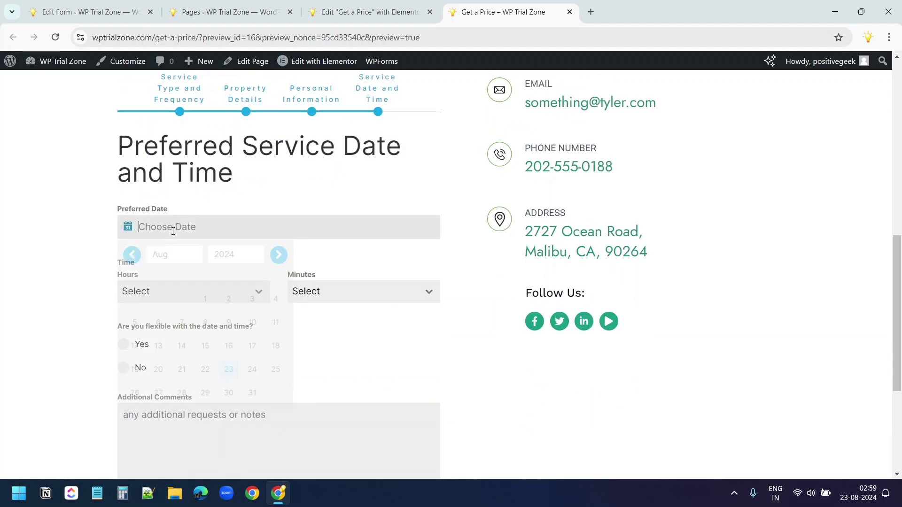
pyautogui.click(277, 371)
pyautogui.click(157, 292)
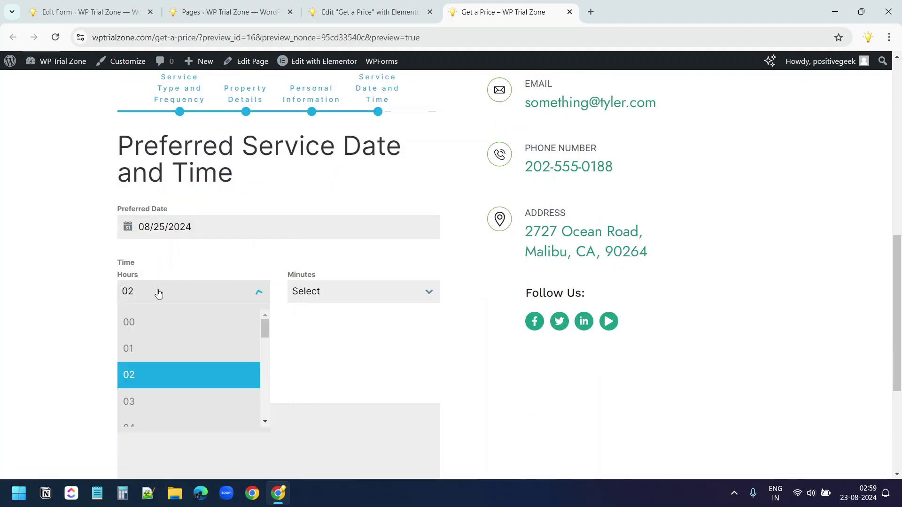
pyautogui.scroll(-2, 165, 356)
pyautogui.click(151, 390)
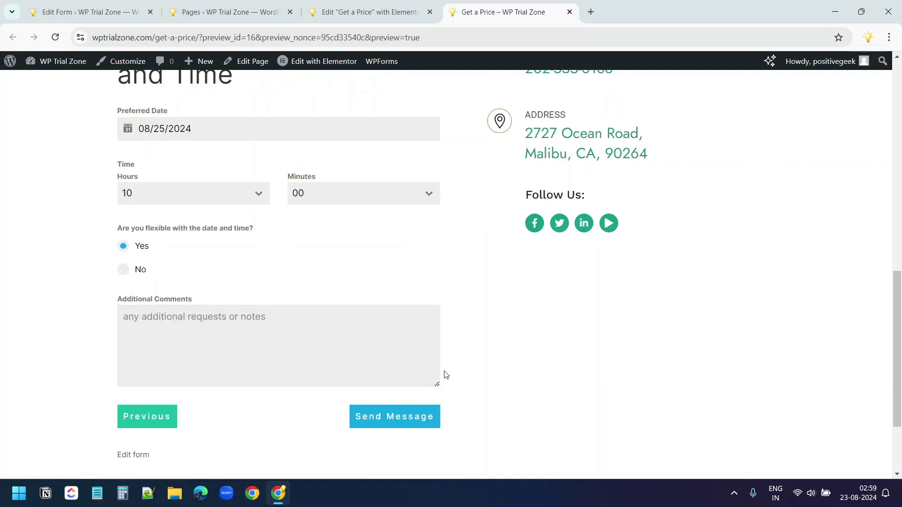
pyautogui.click(410, 422)
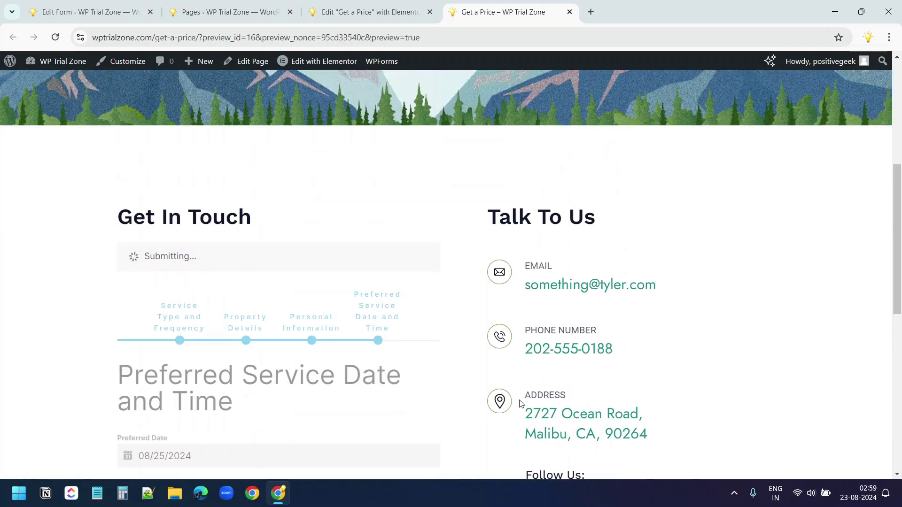
pyautogui.scroll(-2, 481, 409)
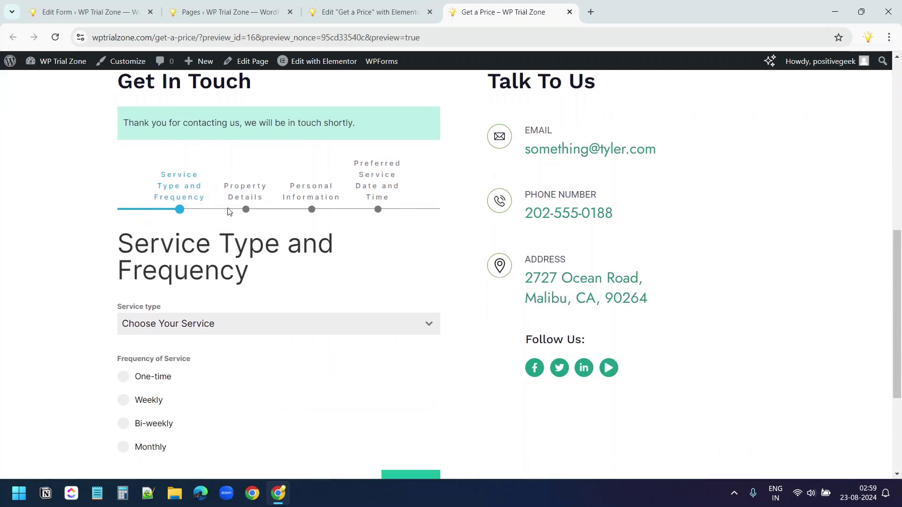
# Show the Get a Price submissions in Forminator and expand entry #1's details
pyautogui.hotkey('ctrl', '1')
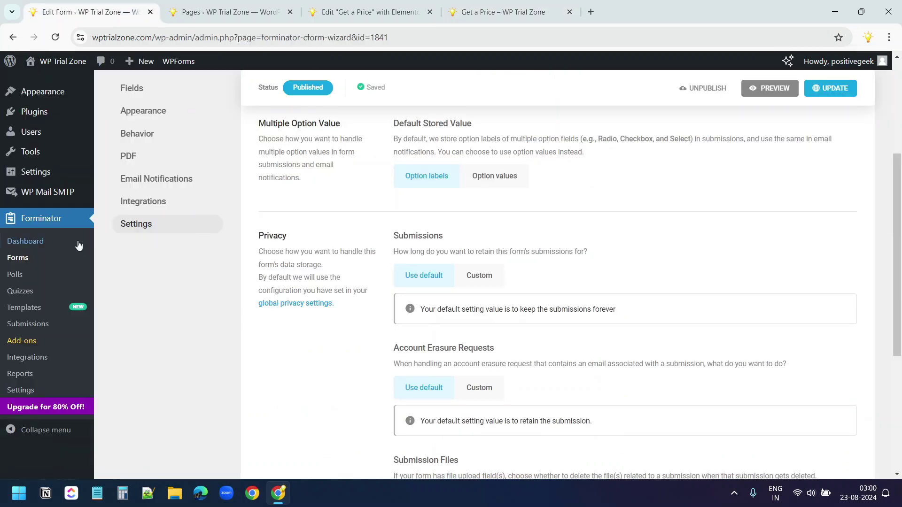
pyautogui.click(39, 329)
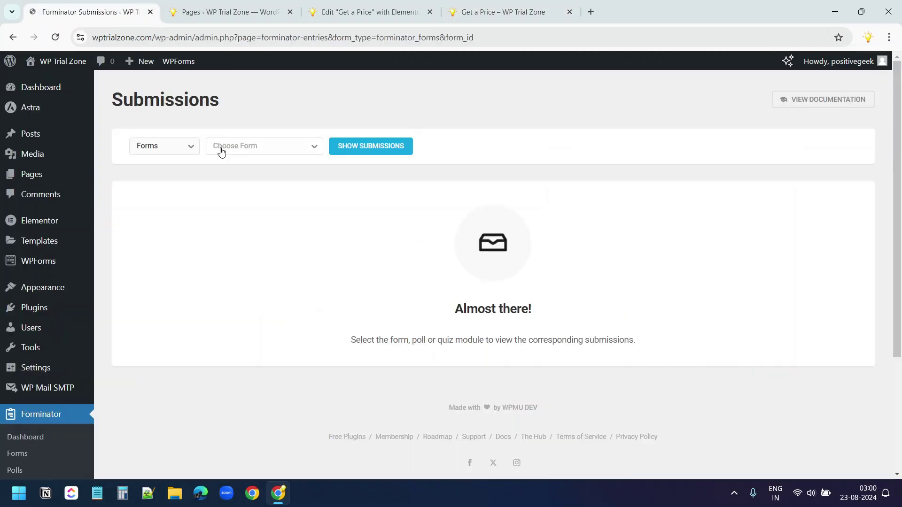
pyautogui.click(231, 147)
pyautogui.click(234, 207)
pyautogui.click(371, 151)
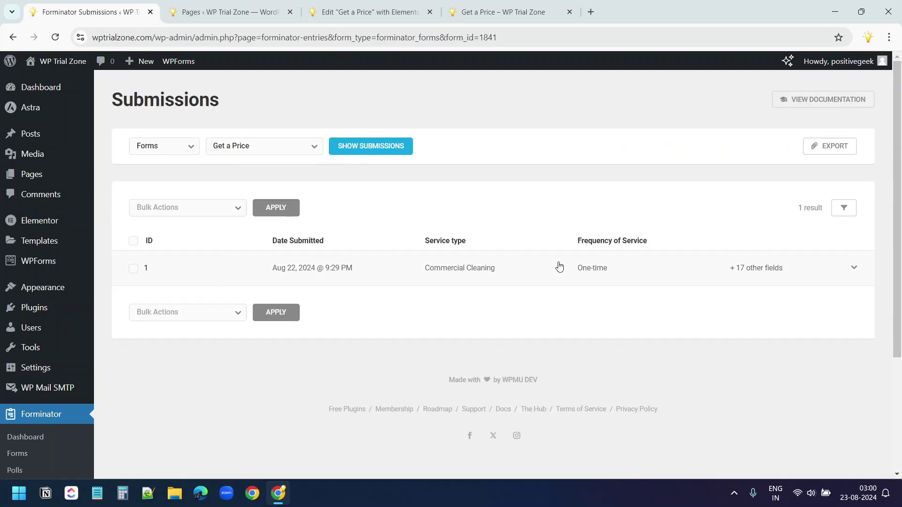
pyautogui.click(600, 271)
pyautogui.scroll(2, 416, 269)
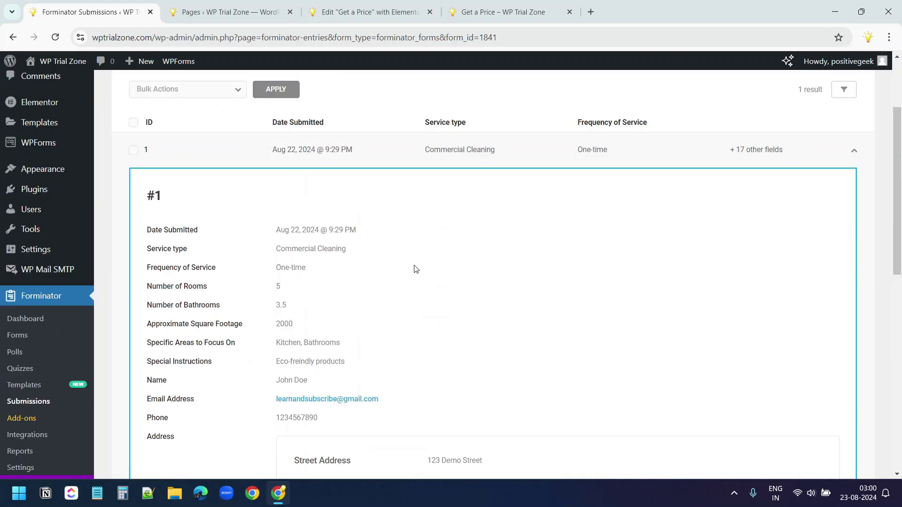
pyautogui.scroll(-8, 415, 268)
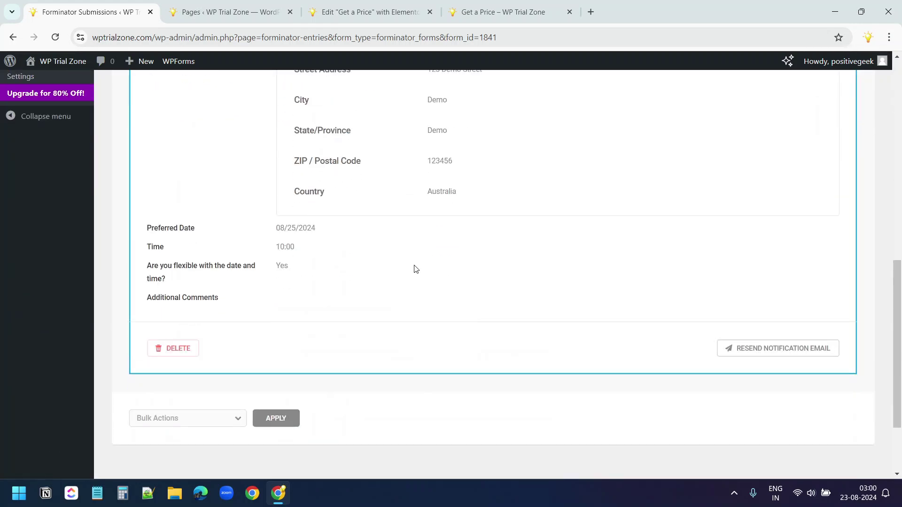
pyautogui.scroll(4, 415, 269)
pyautogui.scroll(3, 417, 268)
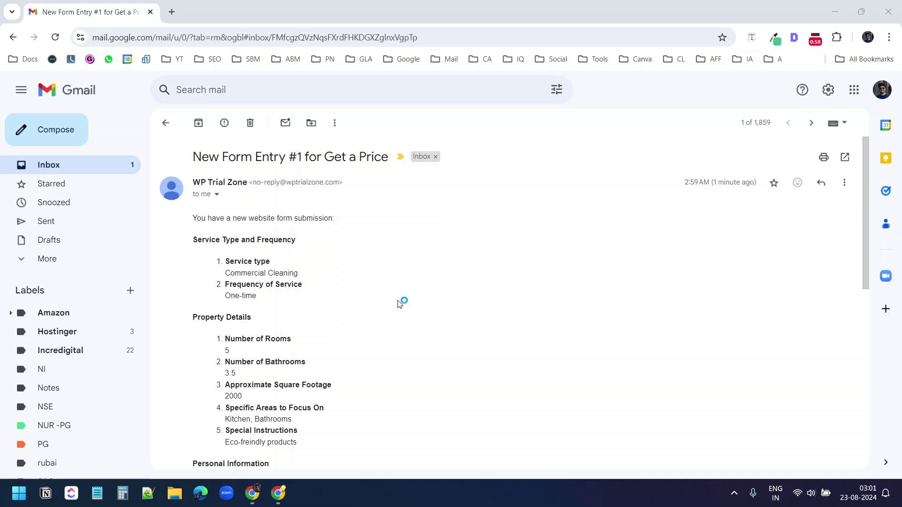
# Review the 'Your service request details' email's quote details and highlight the sender's address
pyautogui.scroll(-8, 400, 303)
pyautogui.scroll(8, 397, 304)
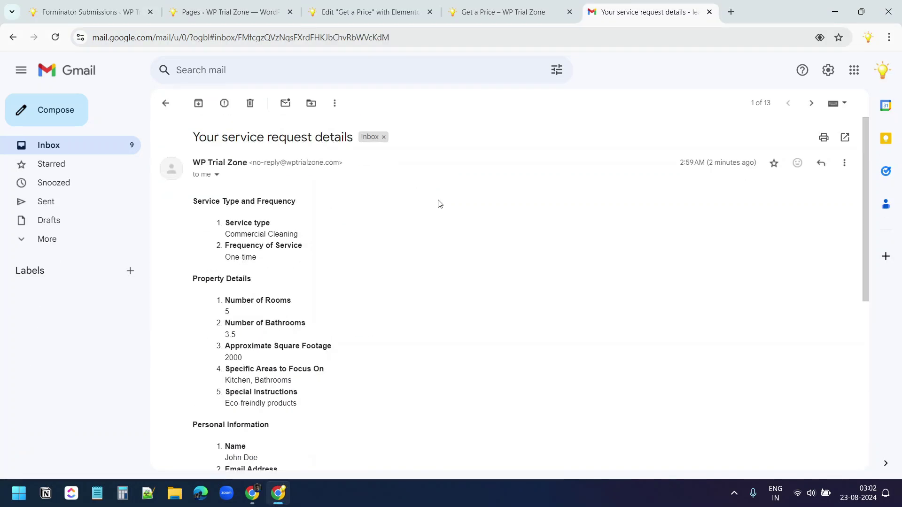
pyautogui.scroll(-7, 437, 206)
pyautogui.scroll(7, 436, 206)
pyautogui.scroll(-3, 436, 206)
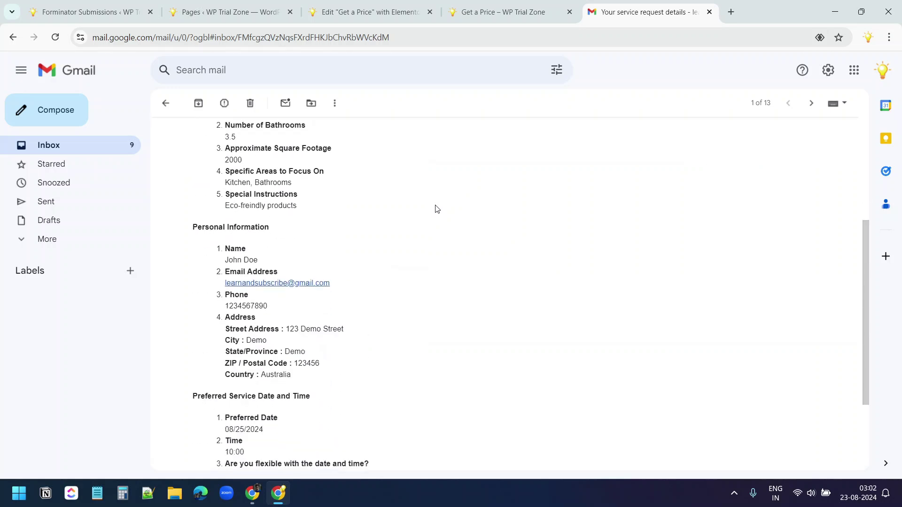
pyautogui.scroll(3, 436, 207)
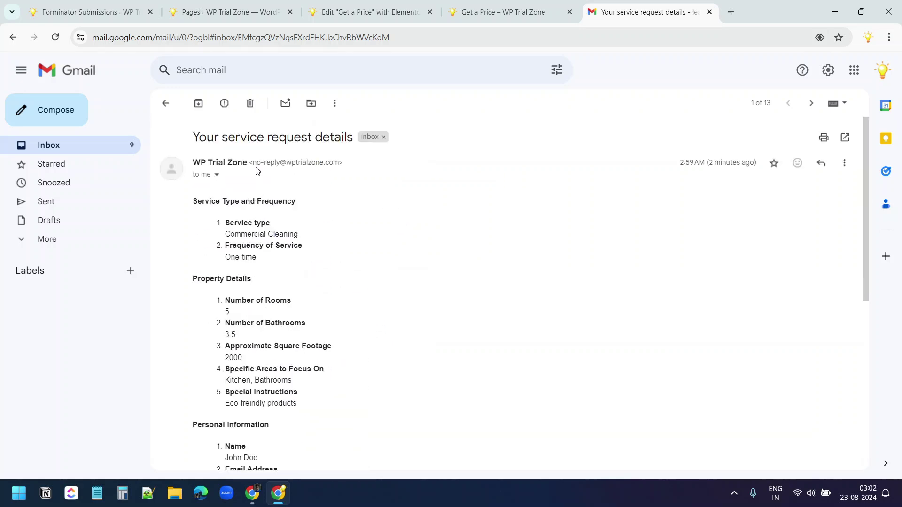
pyautogui.moveTo(255, 163); pyautogui.dragTo(341, 163)
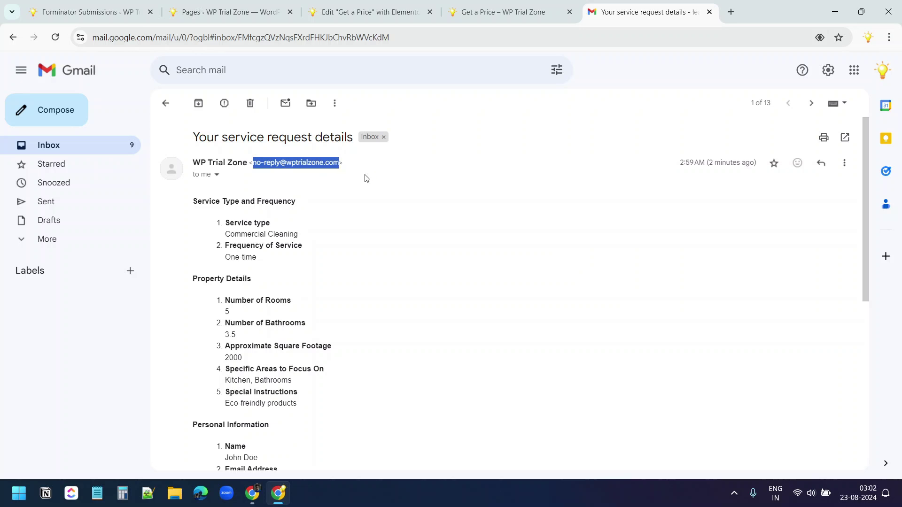